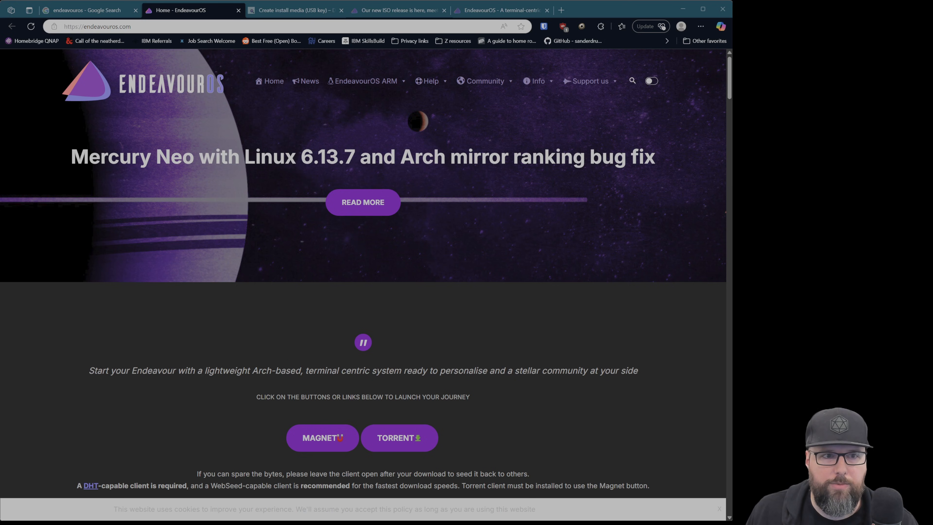
Look through the EndeavourOS home page's download options and mirror list, down to the North-America mirror
click(648, 223)
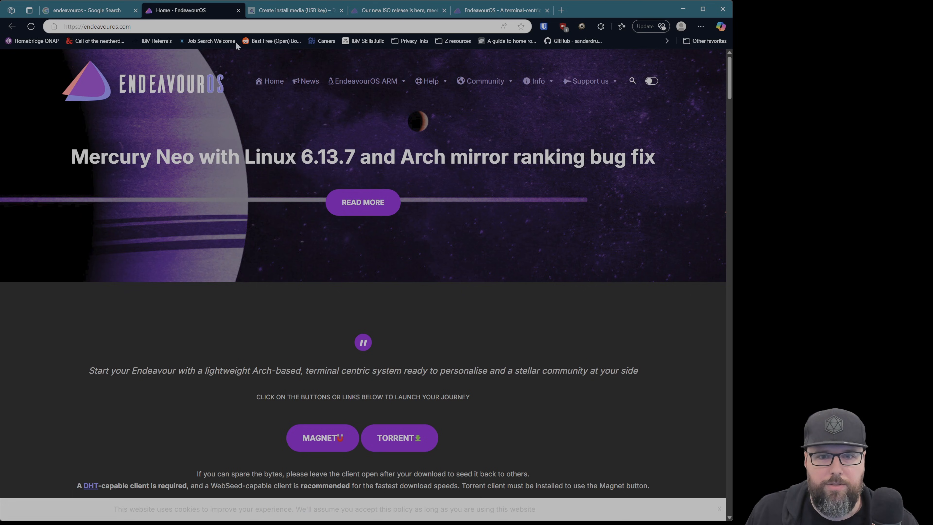
scroll(431, 355, down, 6)
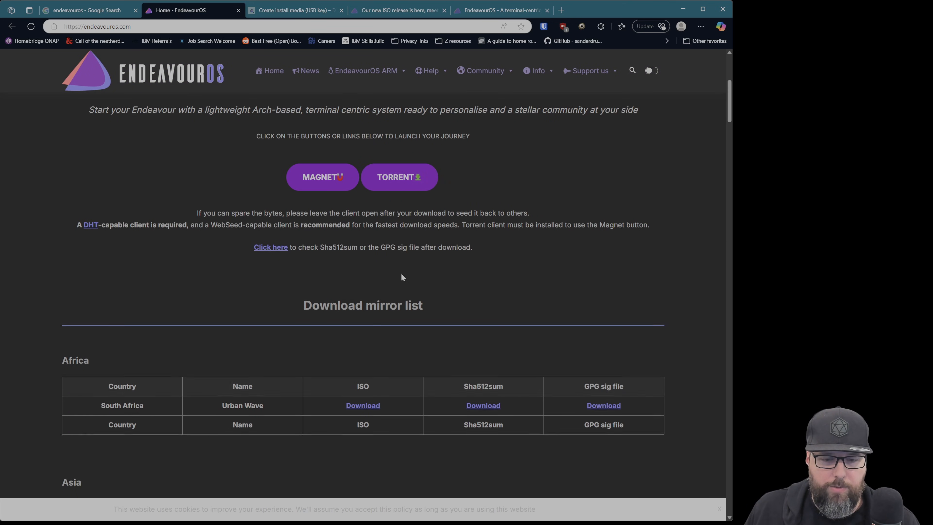
scroll(401, 276, down, 15)
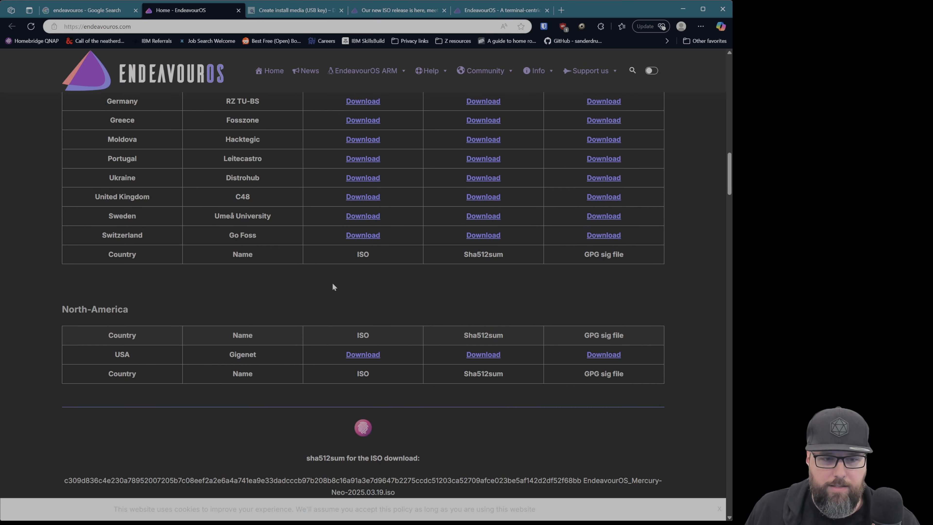
scroll(332, 287, down, 5)
scroll(339, 289, up, 20)
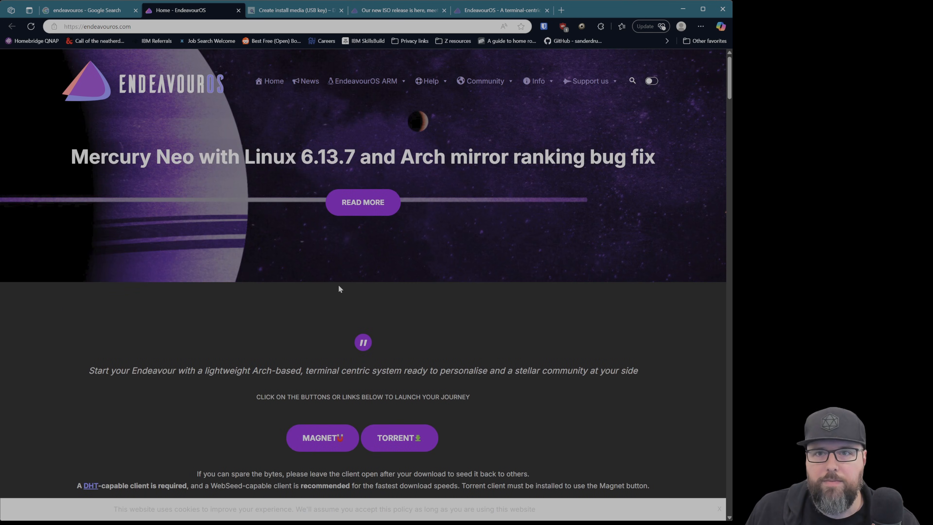
Read the Create Live USB From Windows section on the install media page, covering USBWriter and Rufus
click(298, 11)
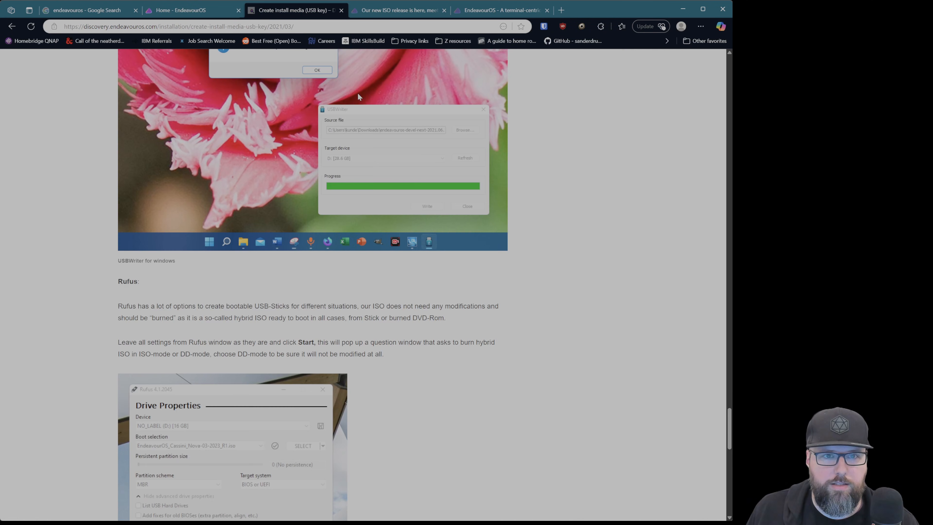
scroll(627, 237, up, 6)
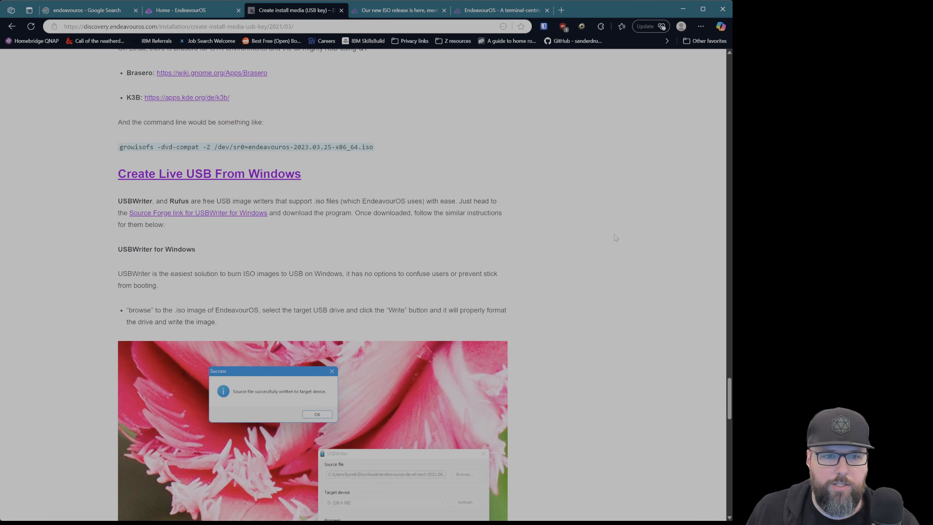
scroll(616, 238, down, 1)
scroll(605, 231, up, 2)
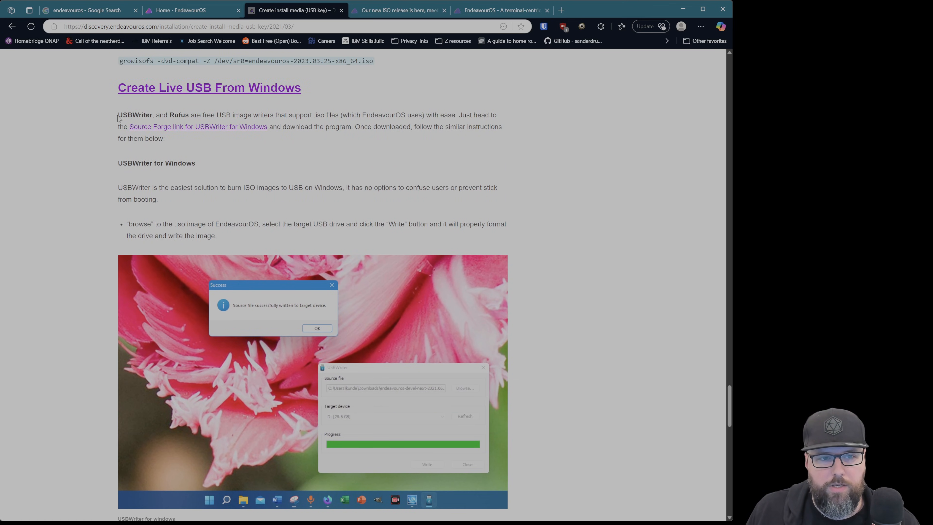
drag(119, 116, 150, 114)
click(214, 145)
drag(316, 92, 248, 91)
click(310, 126)
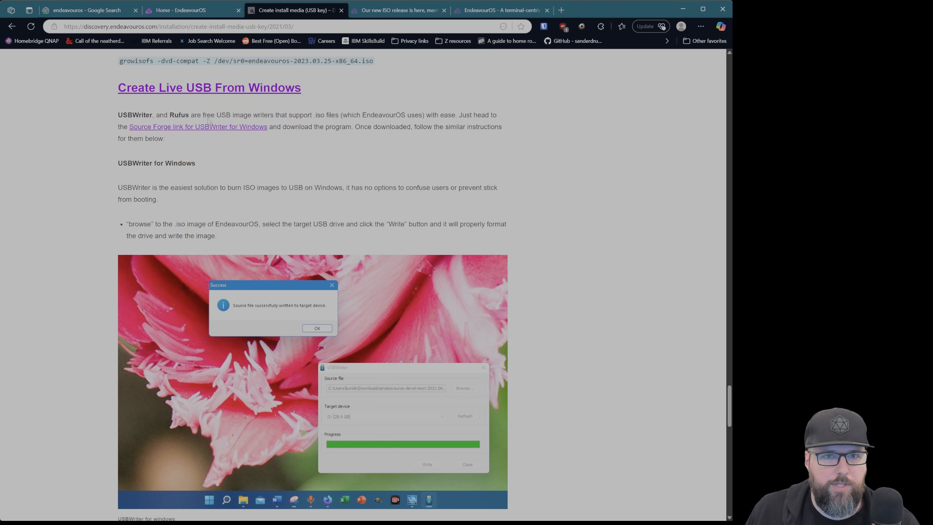
Check the target device list in USBWriter, and return to the EndeavourOS home page
click(126, 1)
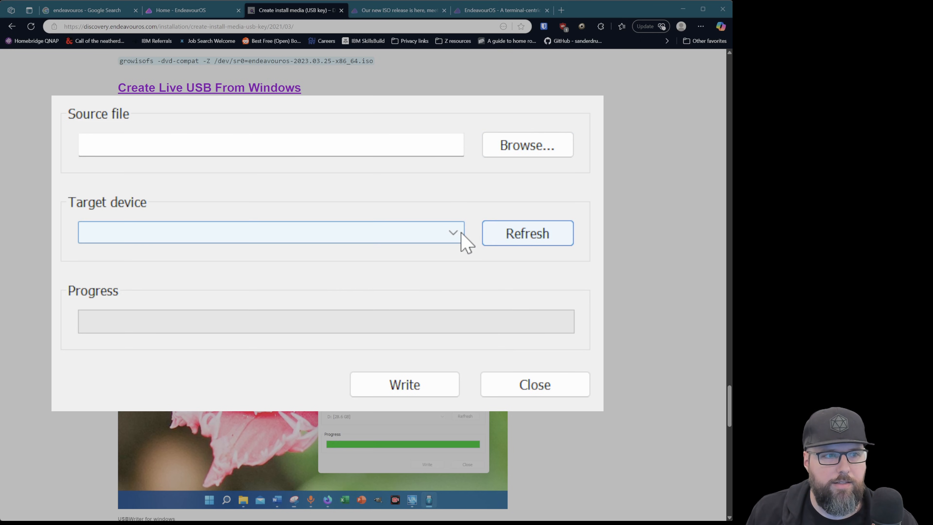
click(461, 241)
click(494, 270)
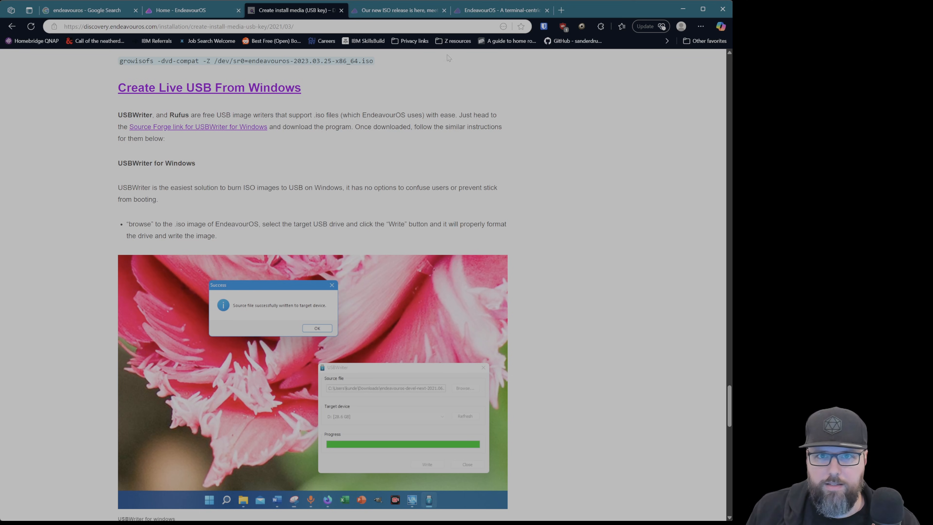
click(188, 16)
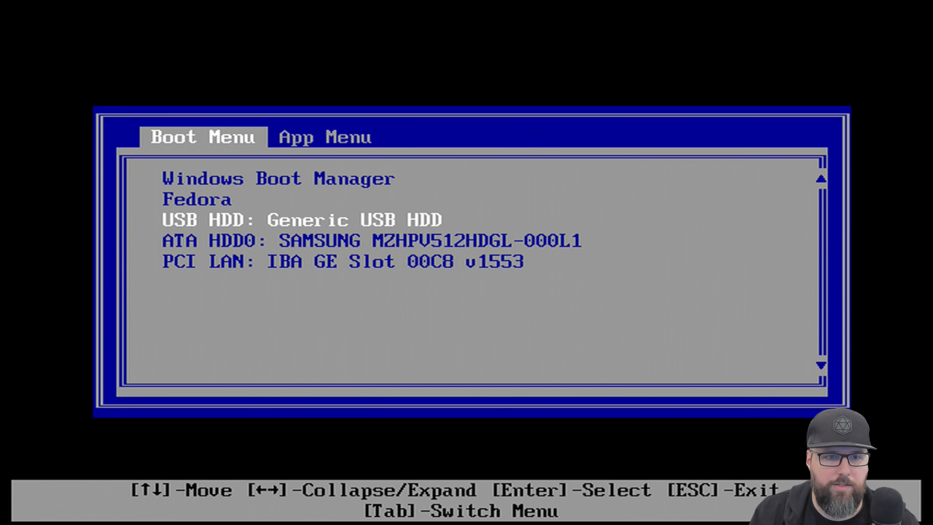
Boot from the generic USB HDD and start the EndeavourOS default (x86_64, BIOS) entry
key(Return)
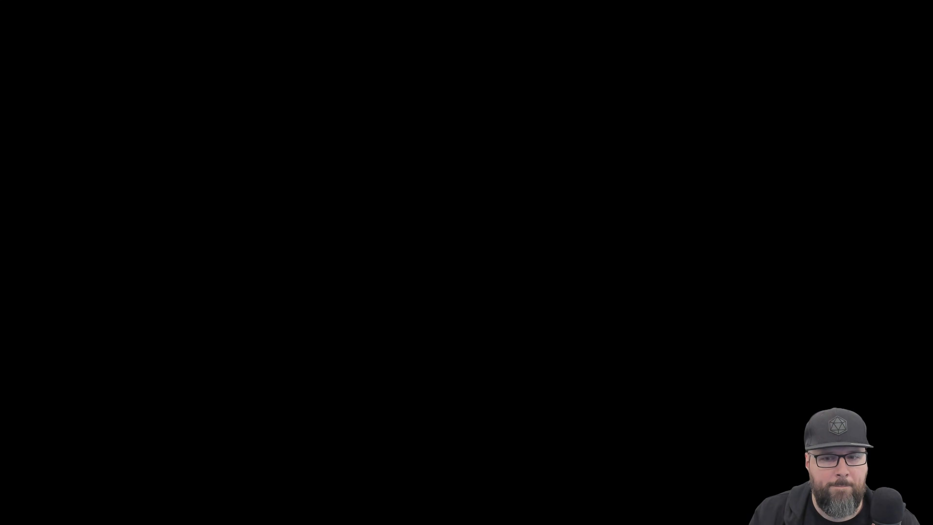
key(Down)
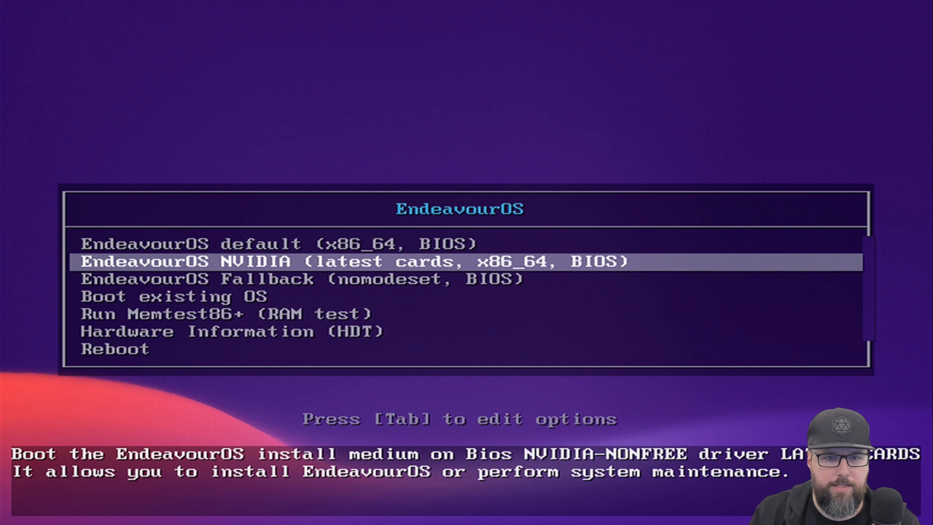
key(Up)
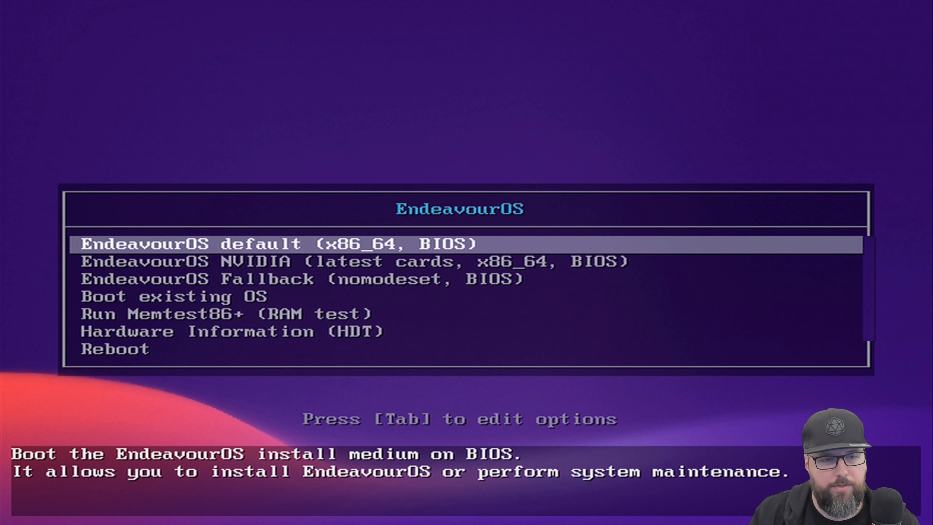
key(Down)
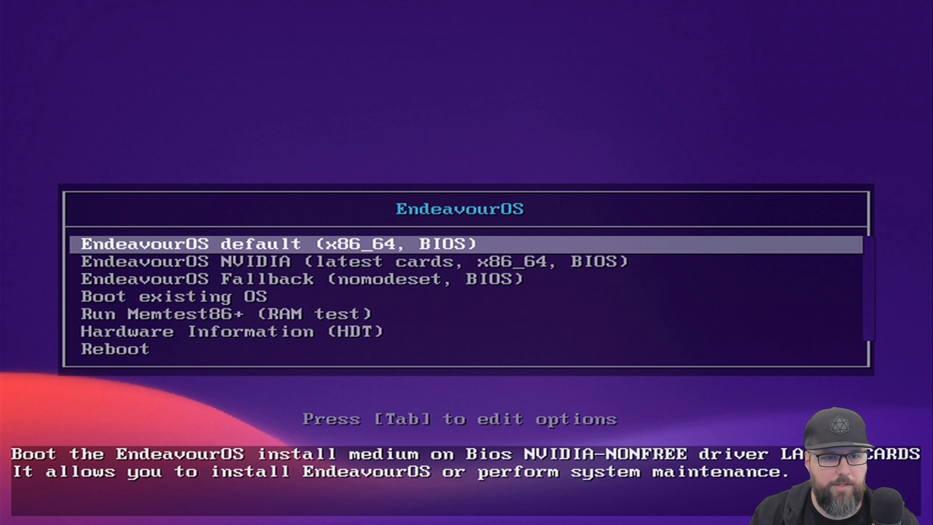
key(Down)
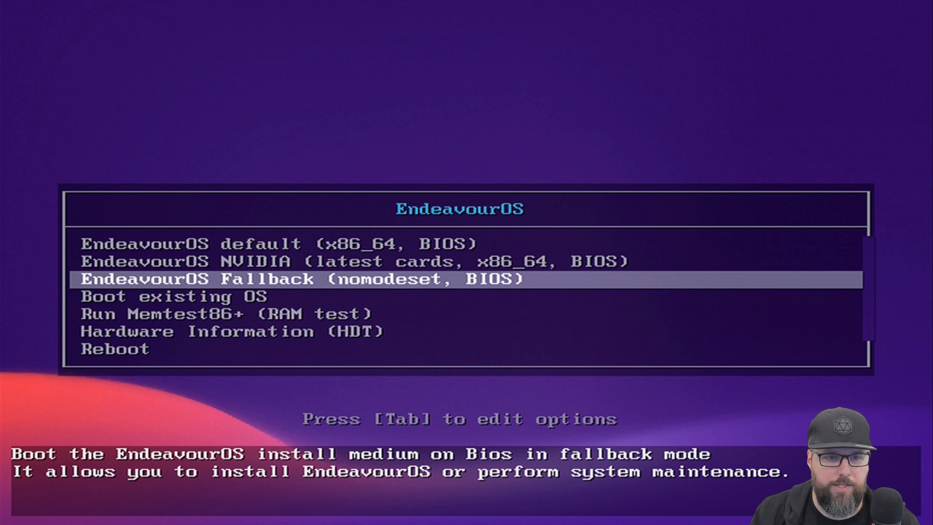
key(Up)
key(Up)
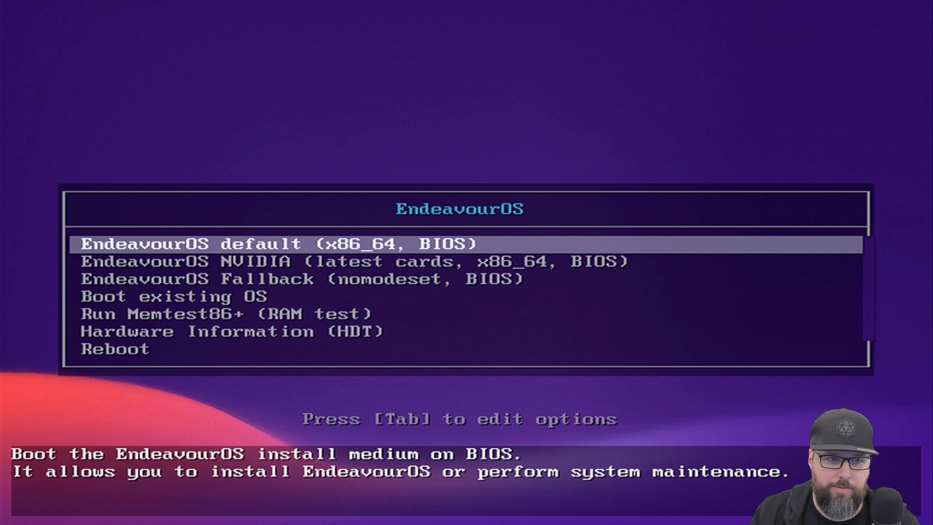
key(Down)
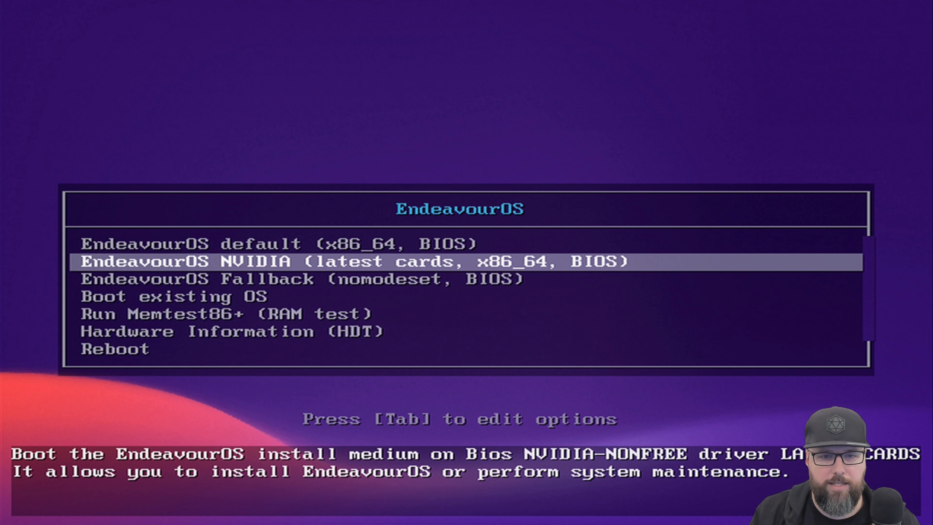
key(Down)
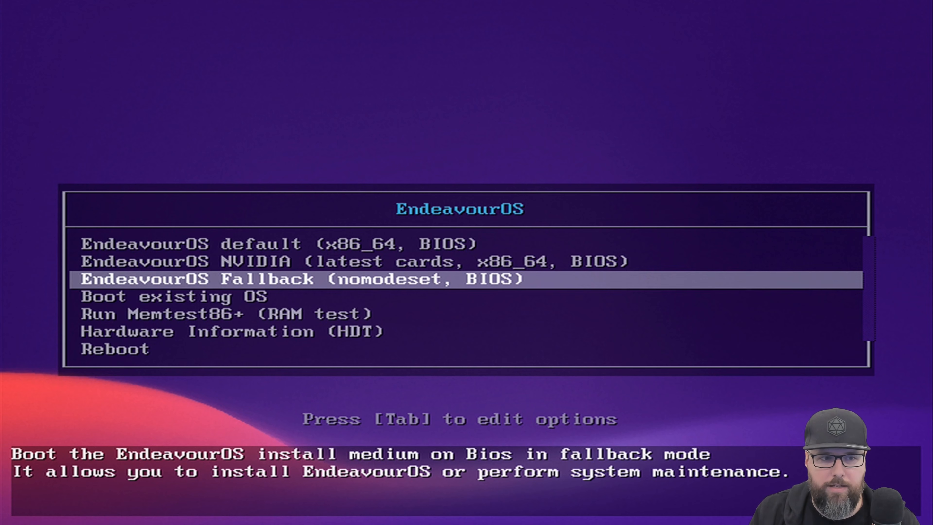
key(Up)
key(Up)
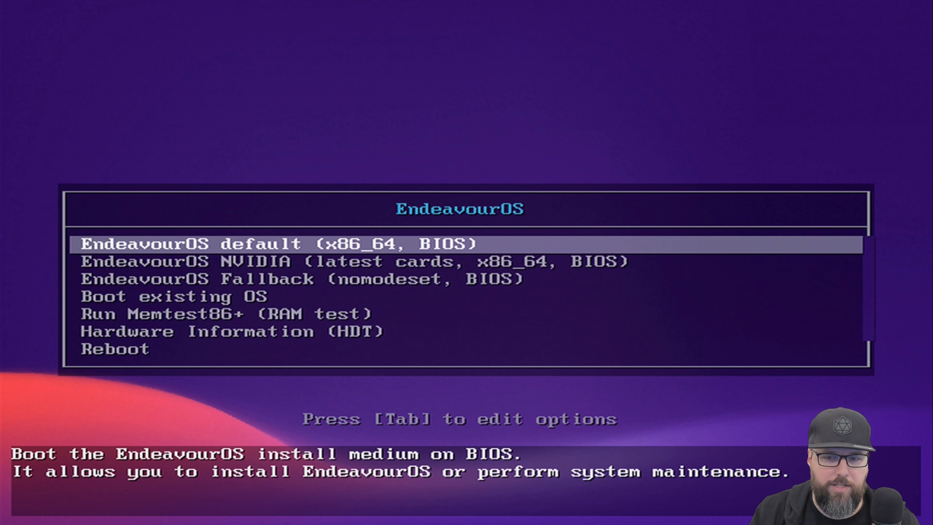
key(Return)
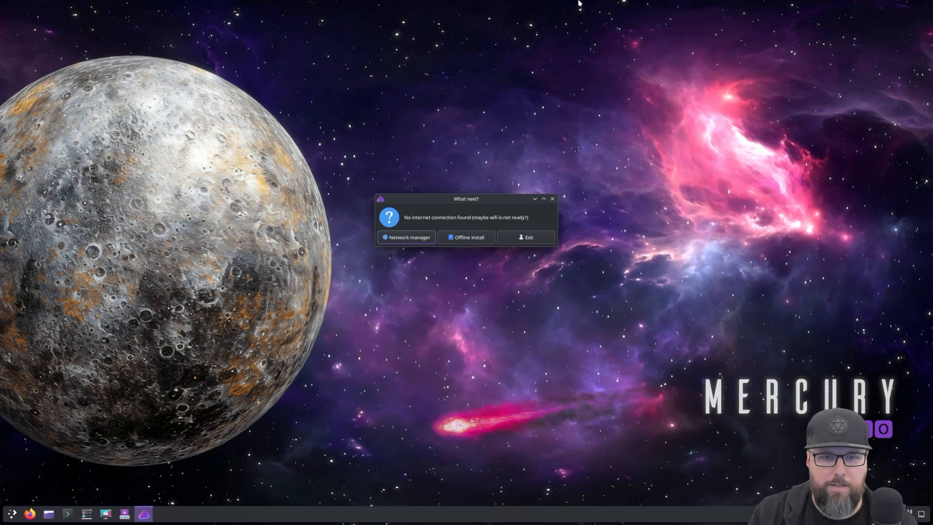
Move the no-internet dialog toward the centre of the desktop and open the network manager from it
drag(472, 199, 518, 236)
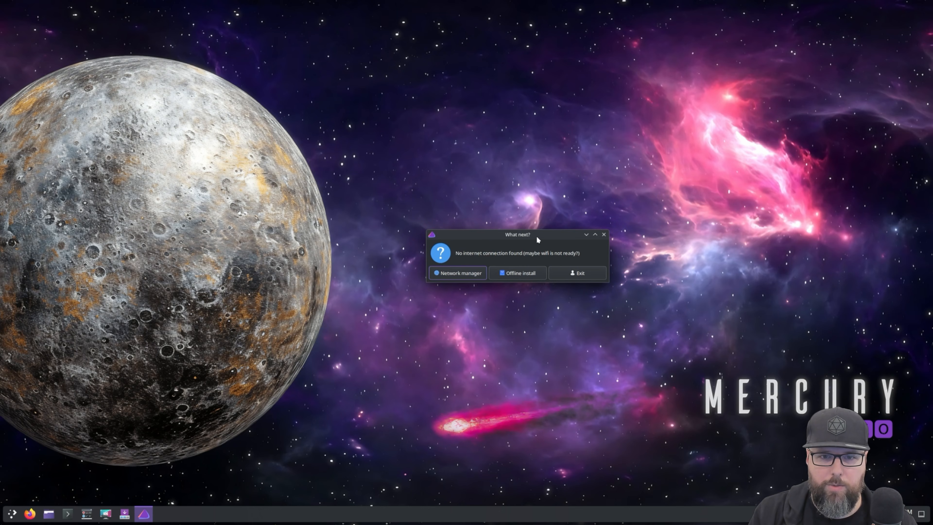
drag(536, 237, 510, 243)
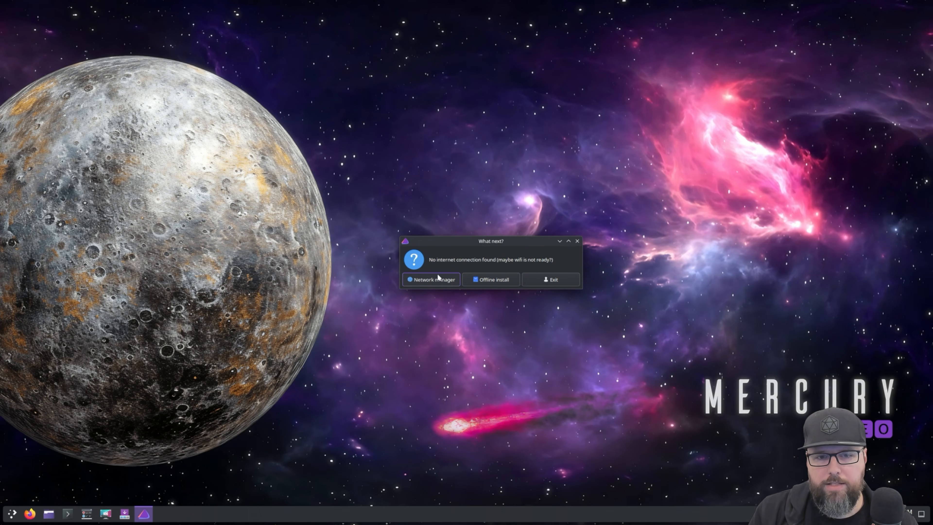
click(431, 281)
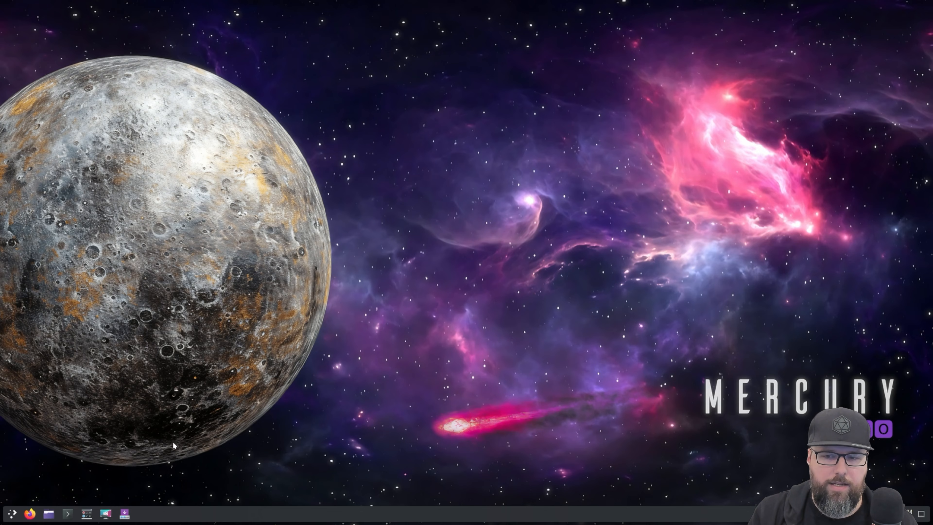
click(12, 513)
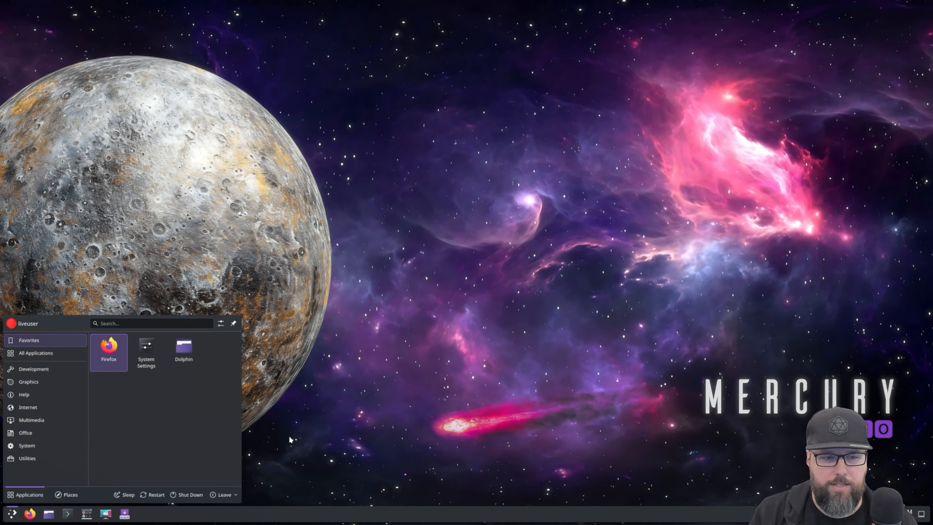
click(309, 440)
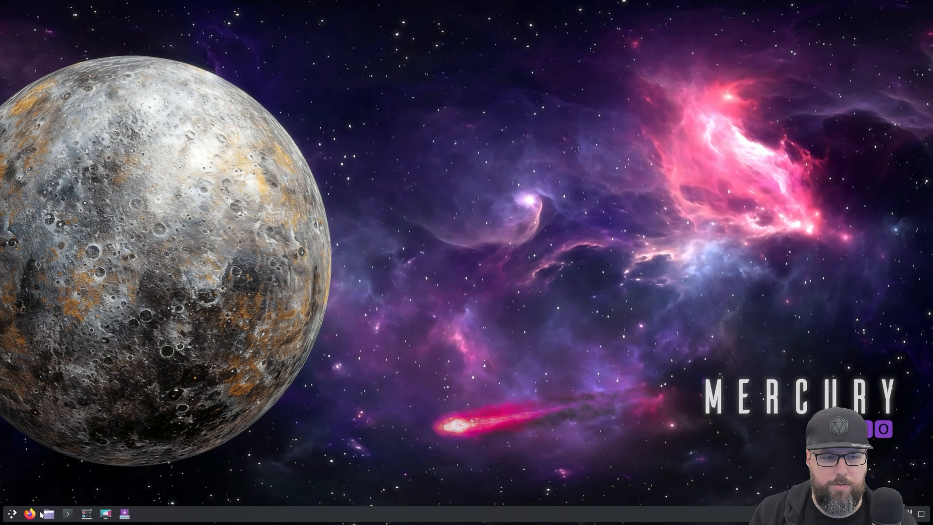
click(54, 519)
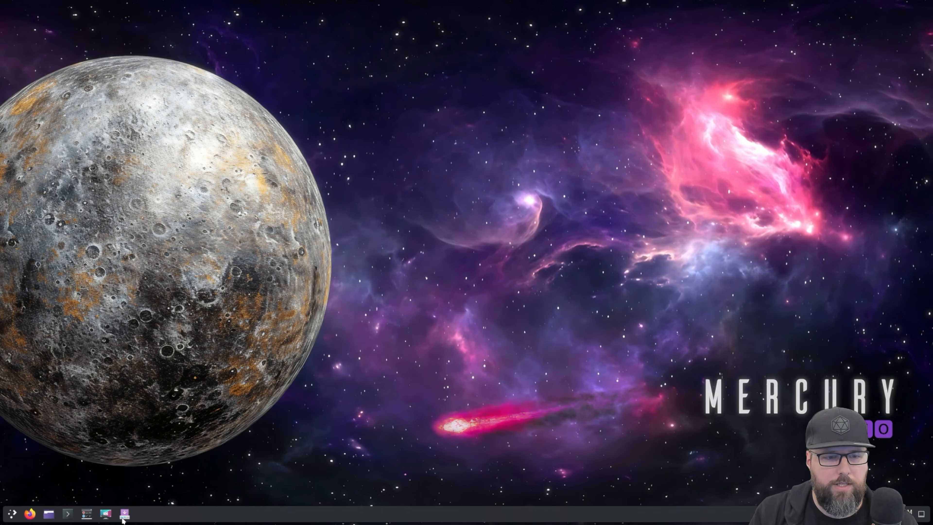
Open the EndeavourOS Welcome window and start the installer with the Online installation method
click(125, 514)
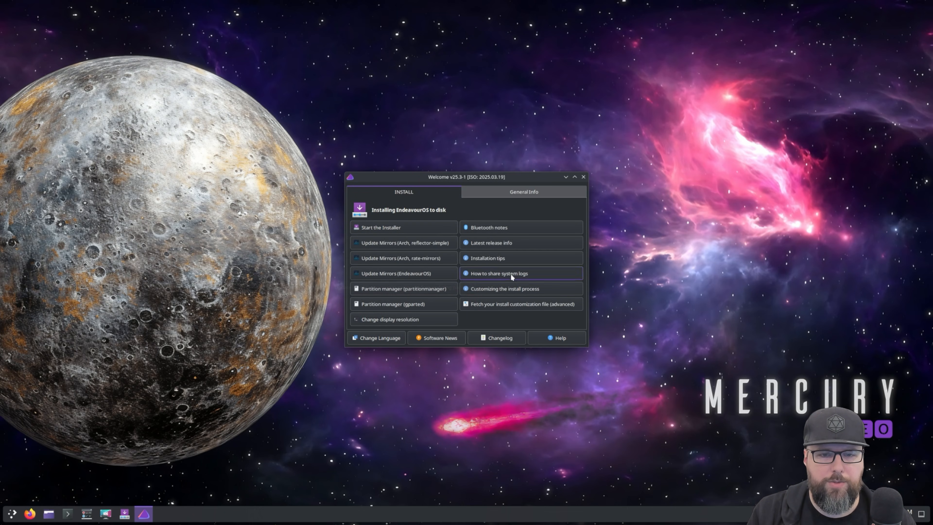
click(425, 230)
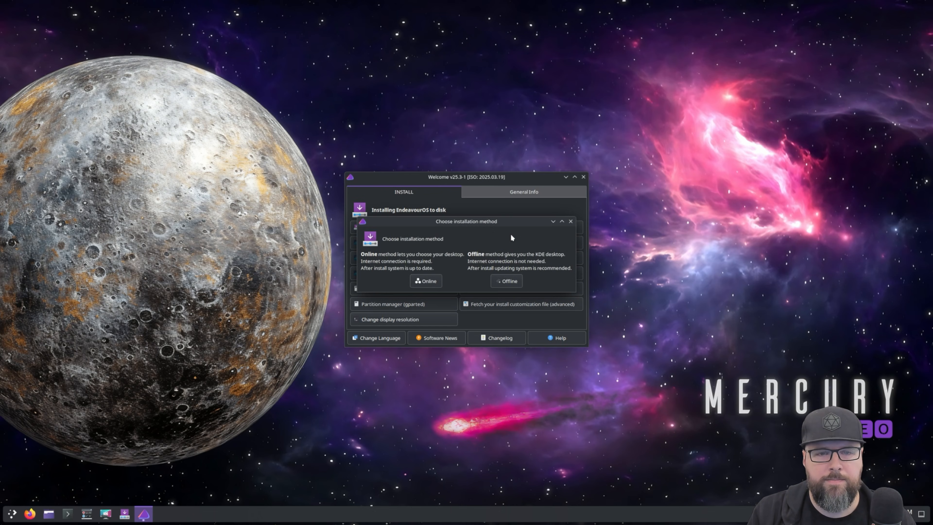
click(424, 281)
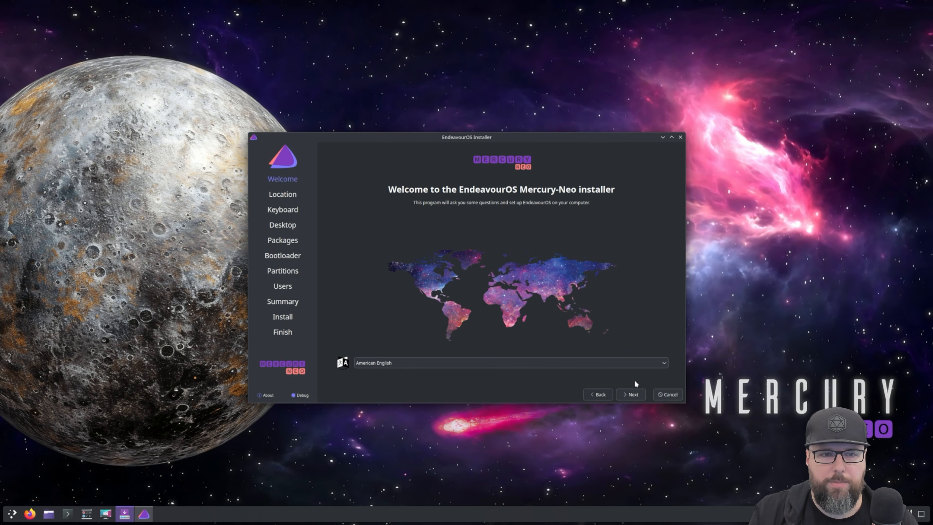
Accept American English, the America/New York time zone and the default English (US) keyboard to reach the desktop selection
click(625, 397)
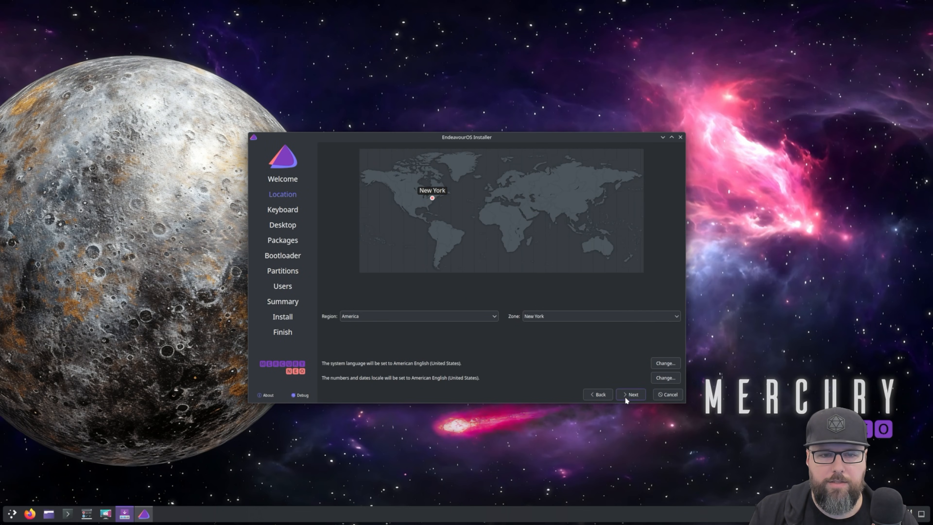
click(633, 398)
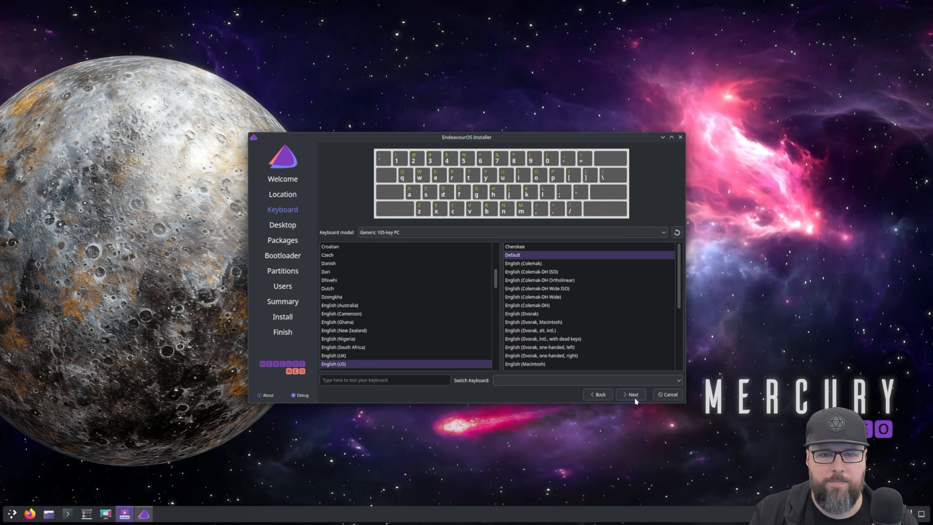
click(634, 397)
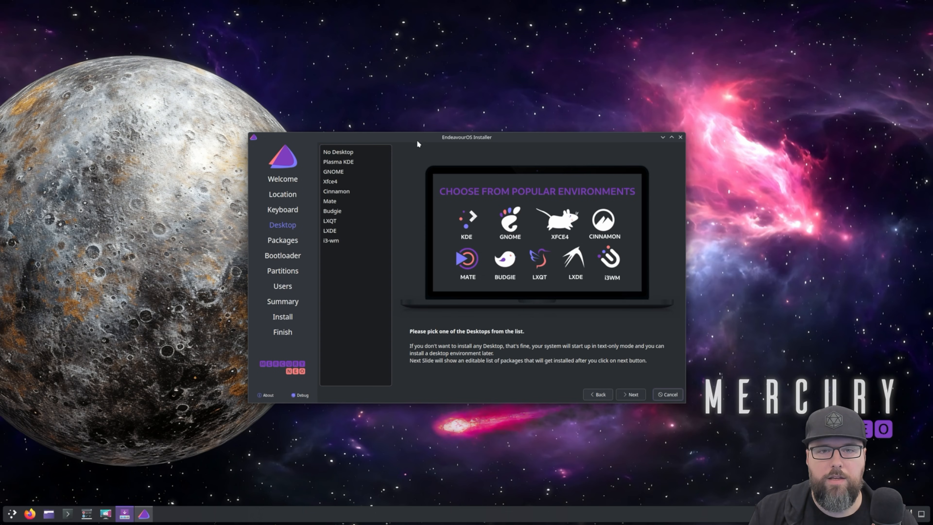
drag(416, 141, 425, 154)
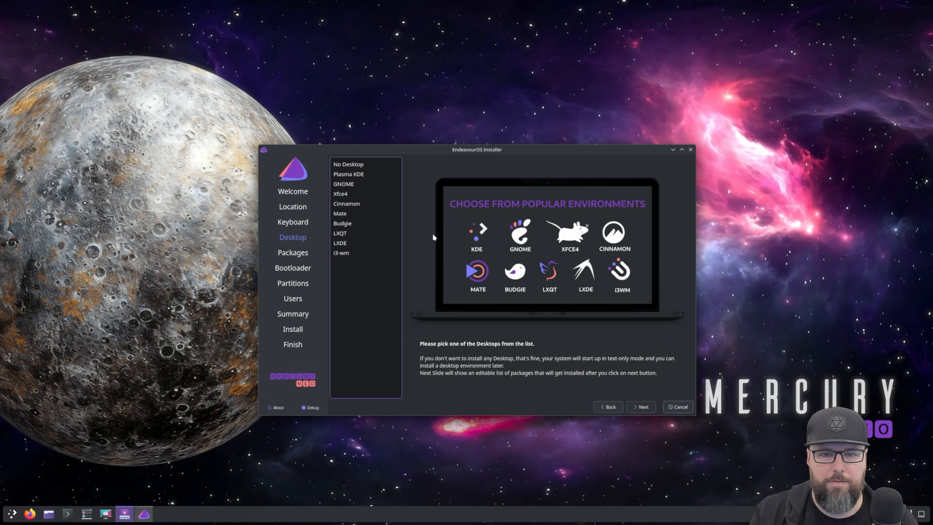
drag(443, 147, 460, 153)
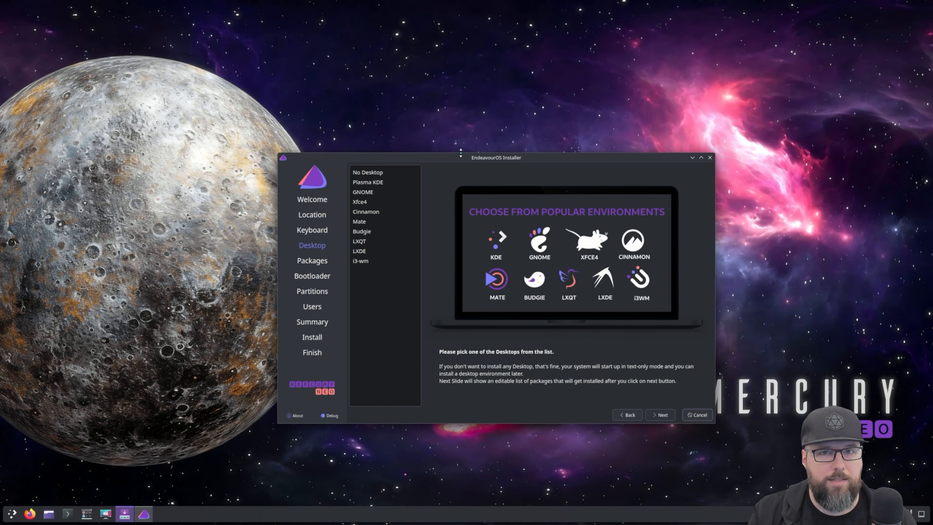
Choose Plasma KDE as the desktop environment and continue to the package selection
click(381, 191)
click(382, 183)
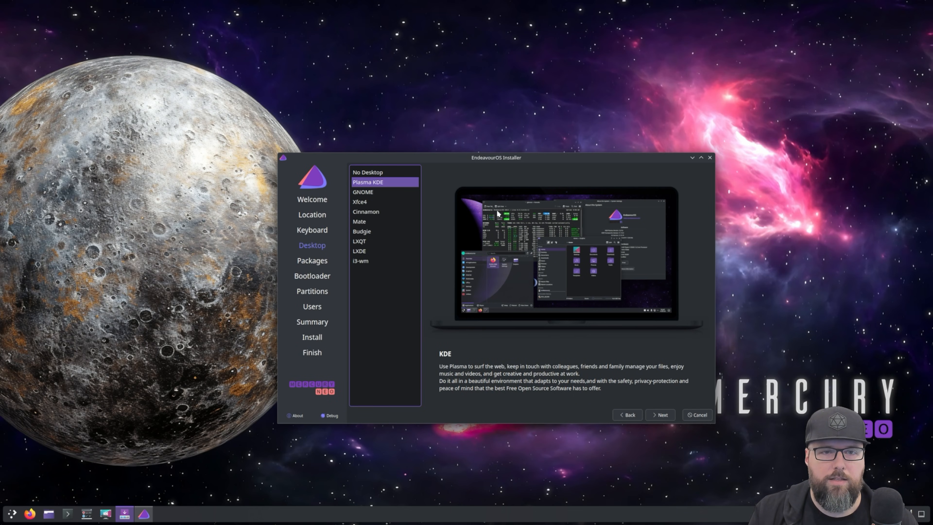
click(398, 193)
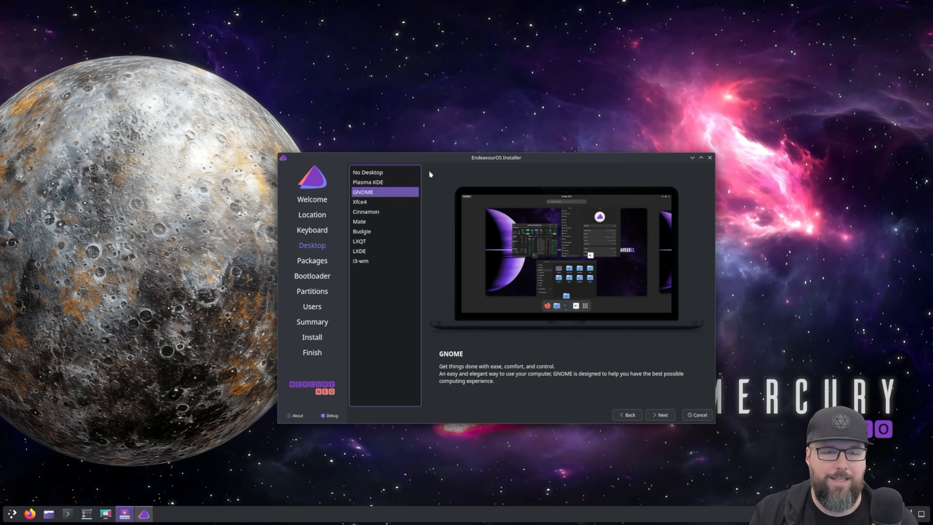
click(404, 180)
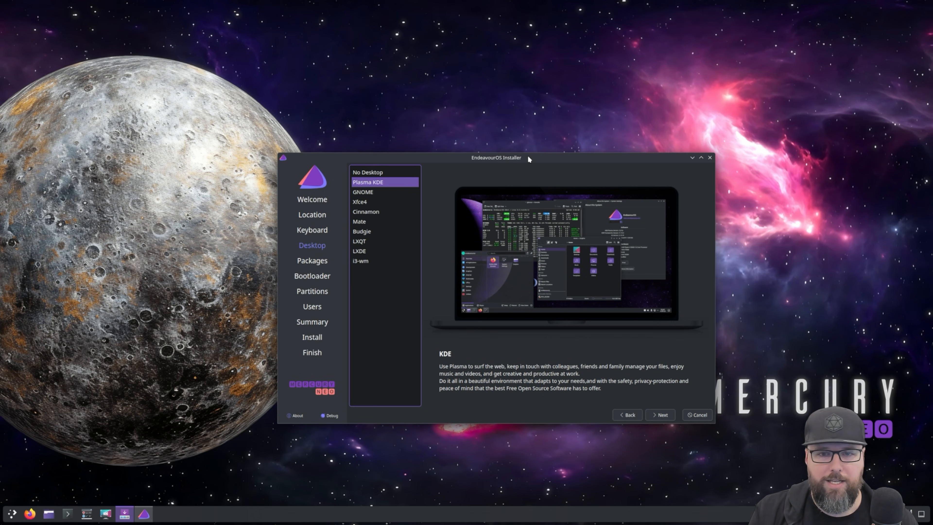
drag(528, 156, 518, 137)
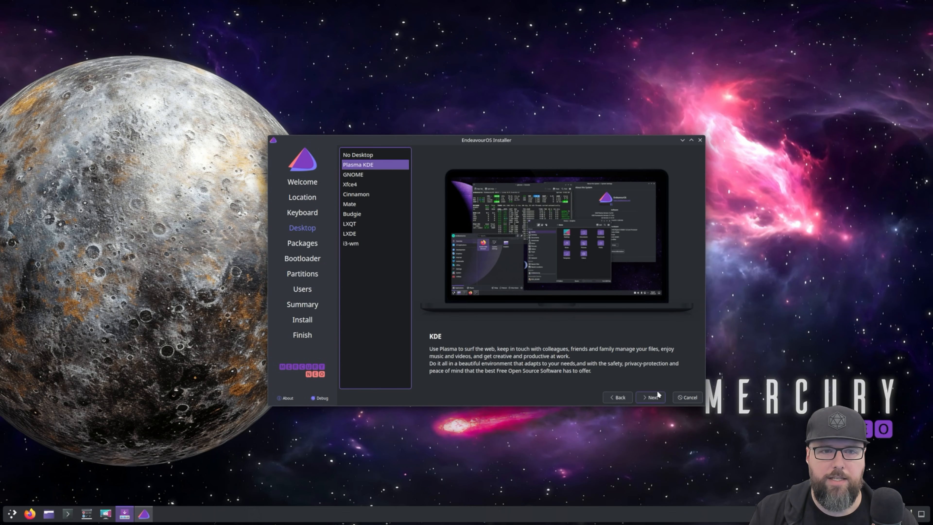
click(657, 393)
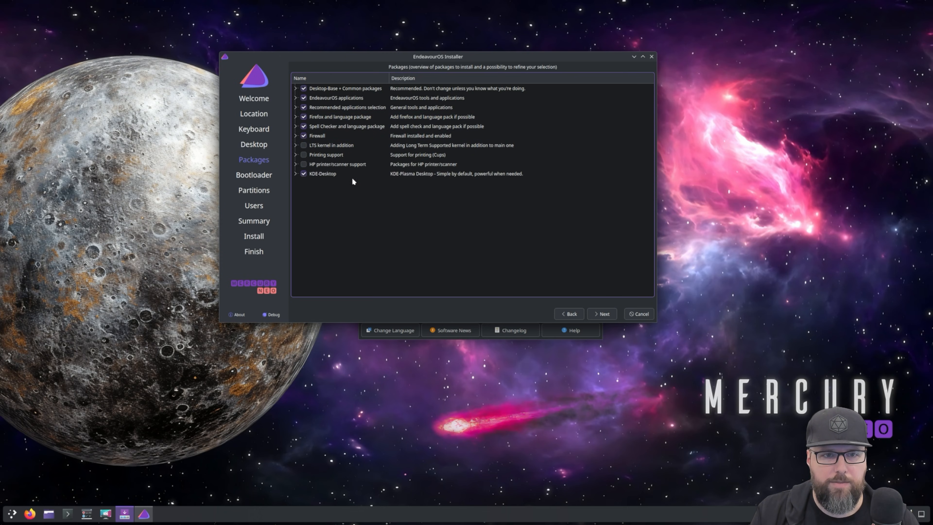
Add the LTS kernel and printing support to the packages, and accept GRUB as the bootloader
click(317, 145)
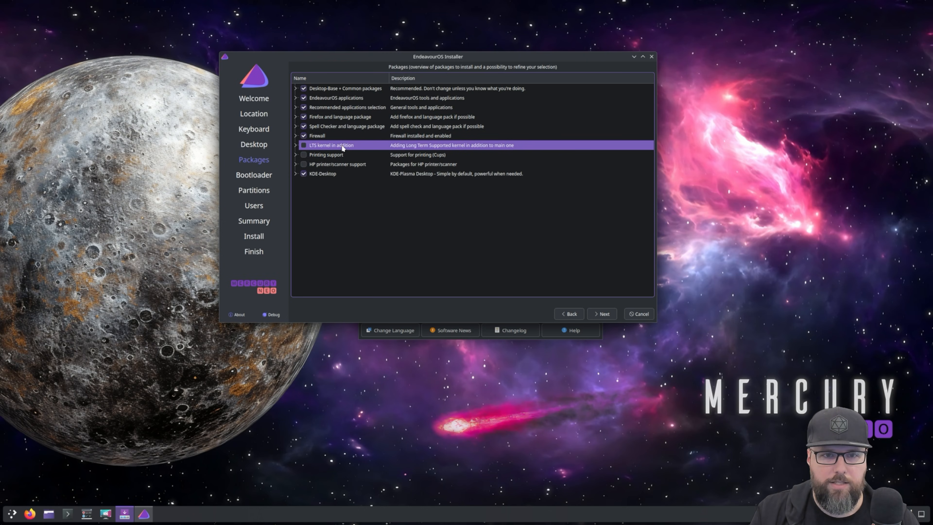
click(304, 146)
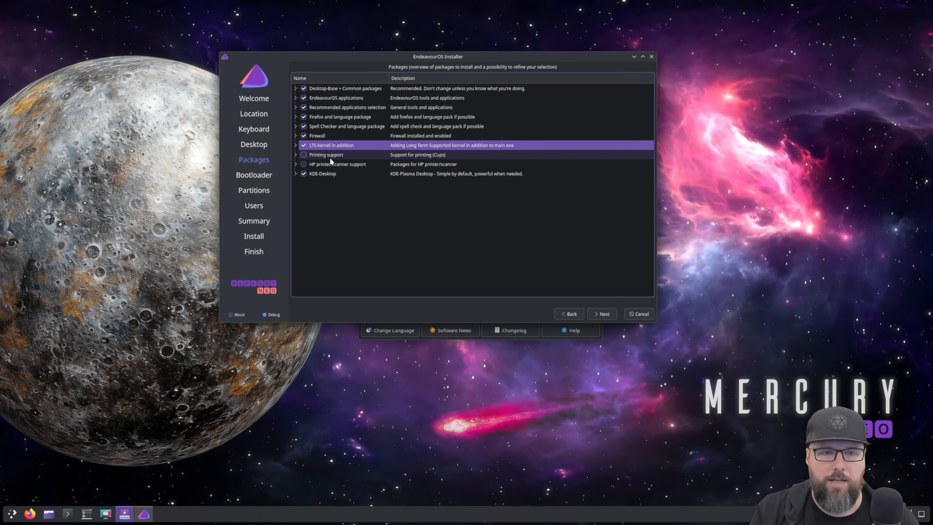
click(311, 153)
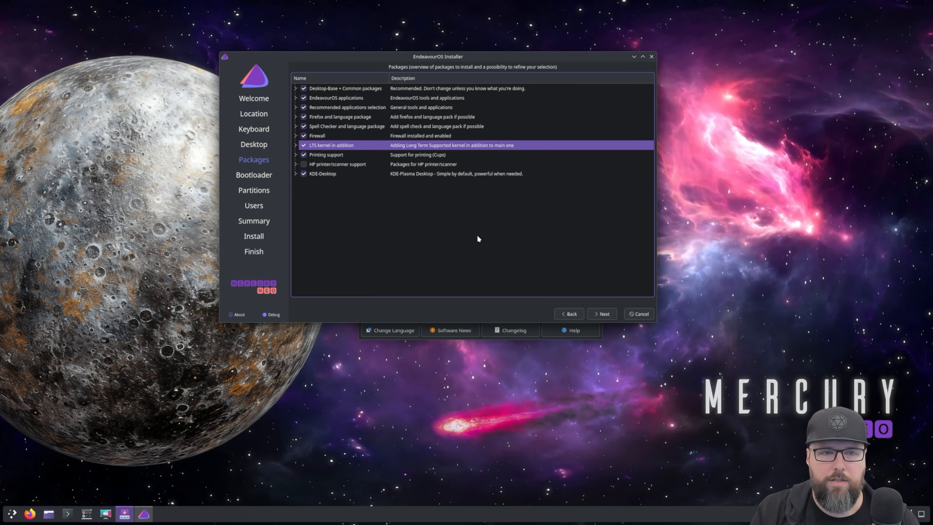
click(601, 313)
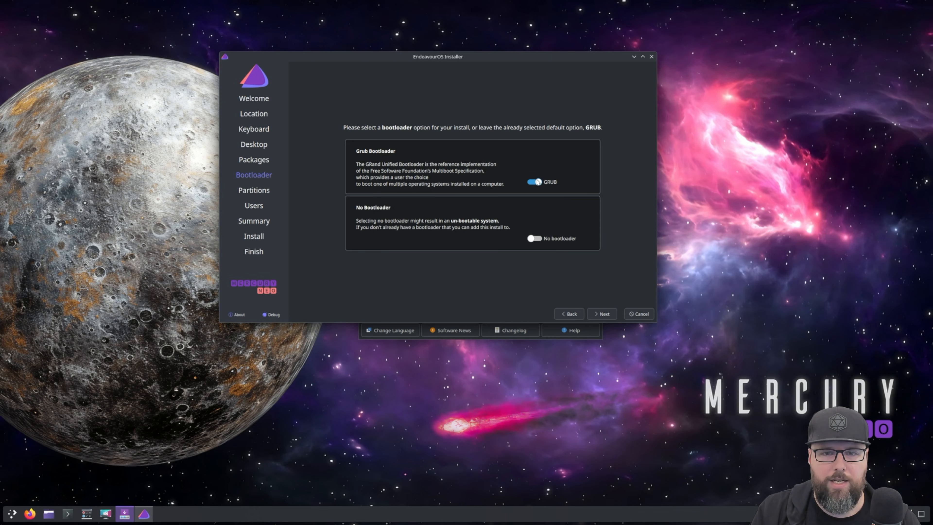
click(605, 313)
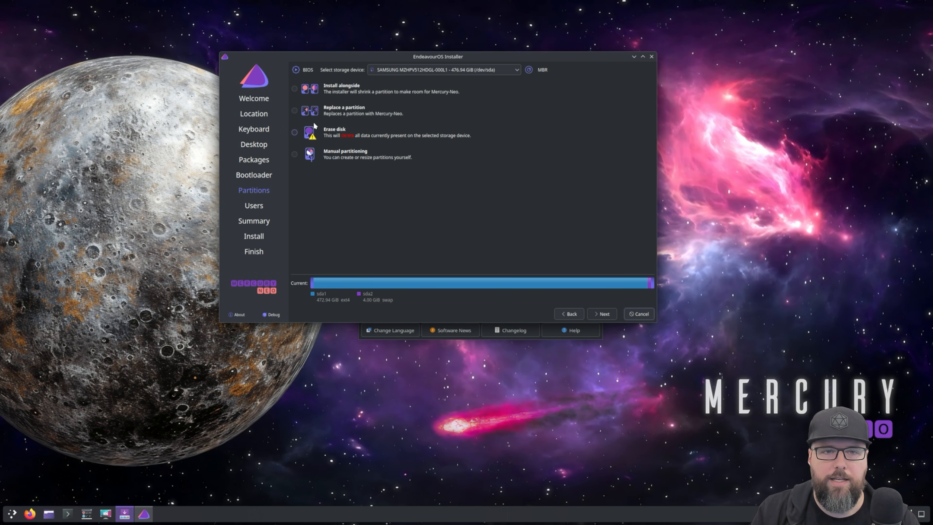
Choose to erase the disk, with the SAMSUNG MZHPV512HDGL-000L1 (/dev/sda) as the storage device
click(295, 133)
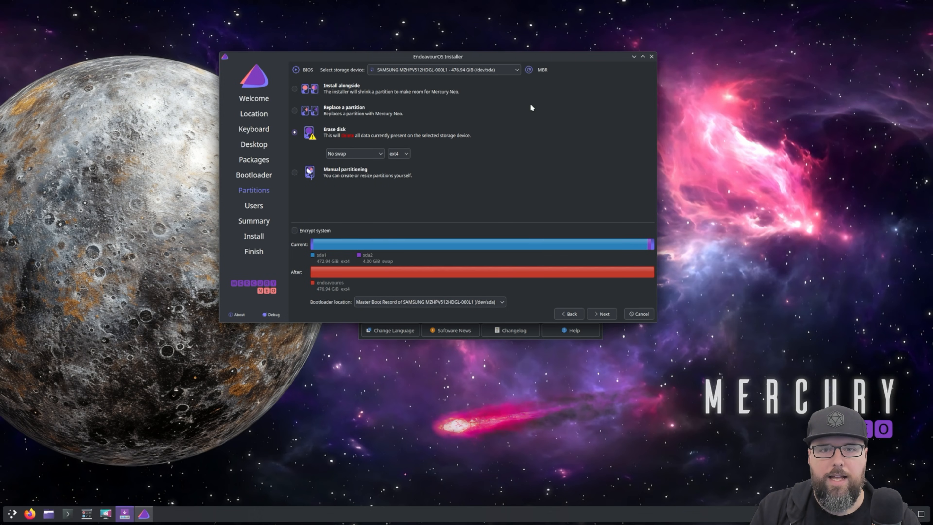
click(508, 69)
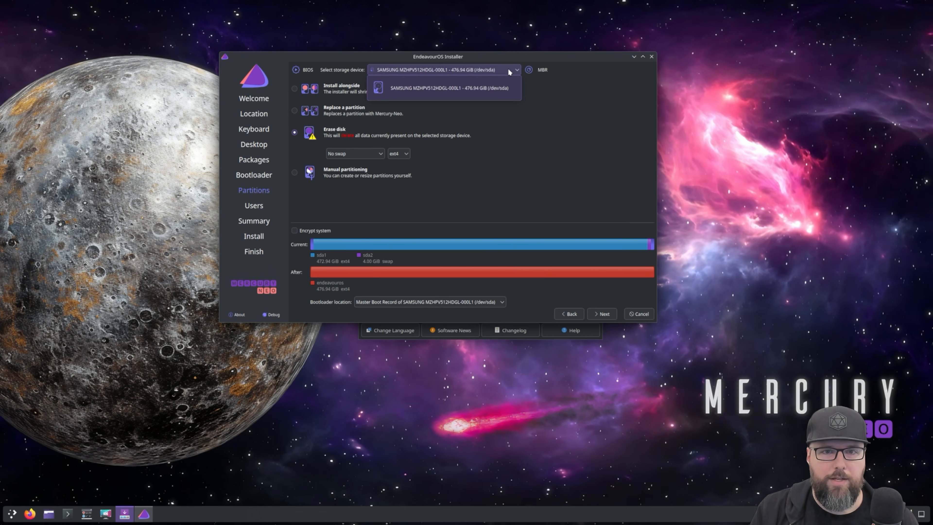
click(485, 90)
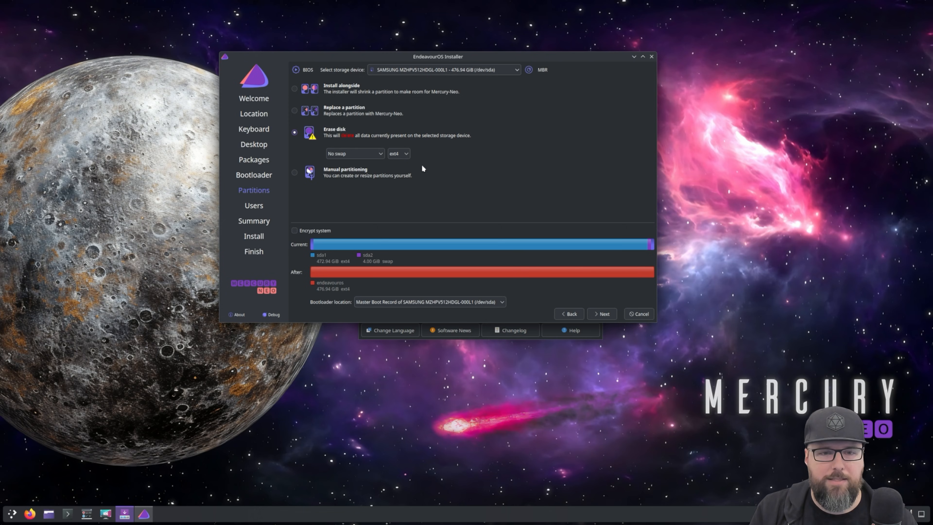
Set the file system to btrfs and the swap option to Swap (no Hibernate), and continue to the user setup
click(375, 154)
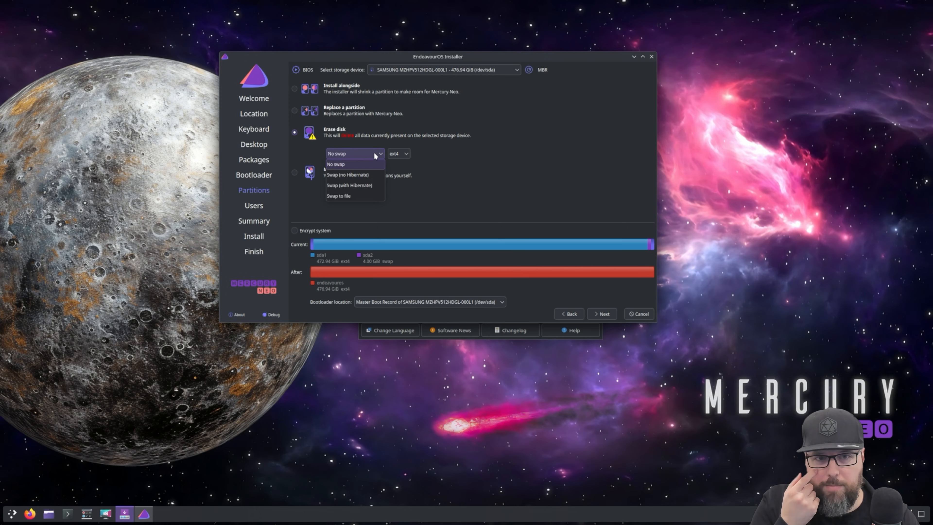
click(397, 154)
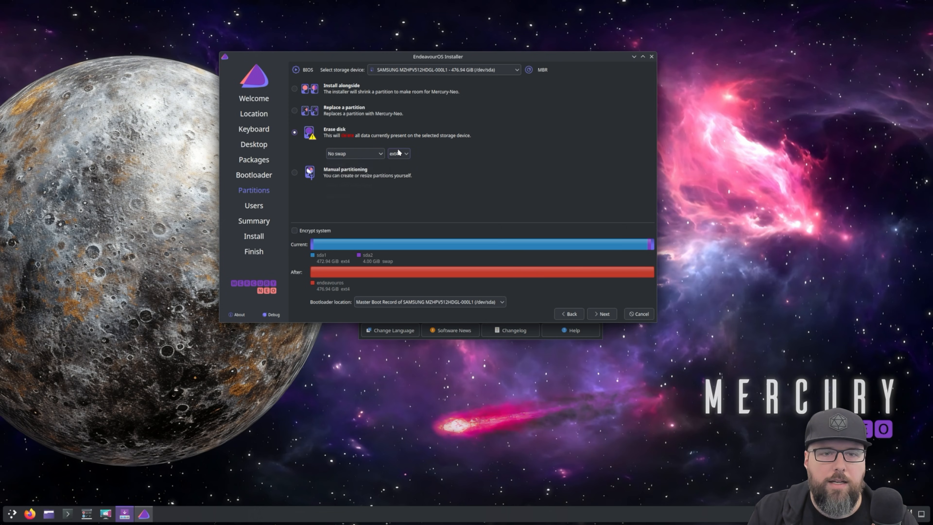
click(399, 152)
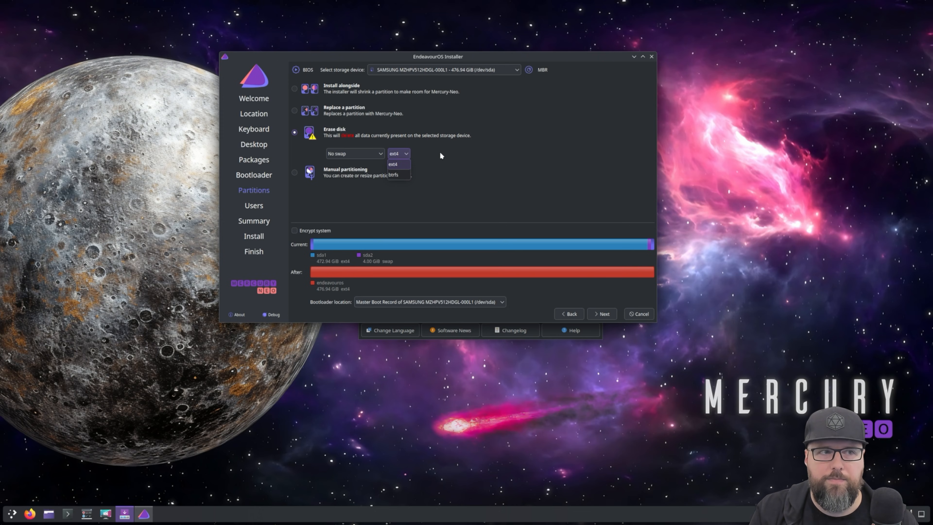
click(396, 174)
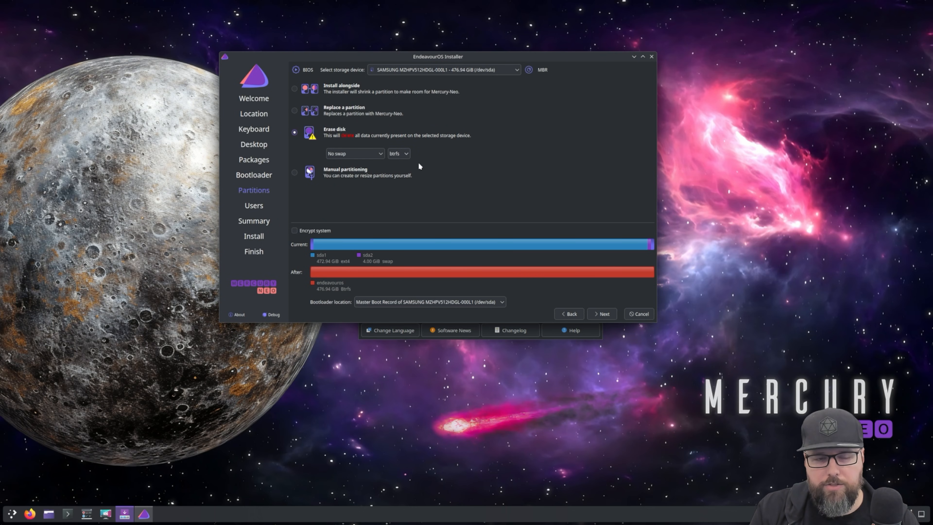
click(366, 155)
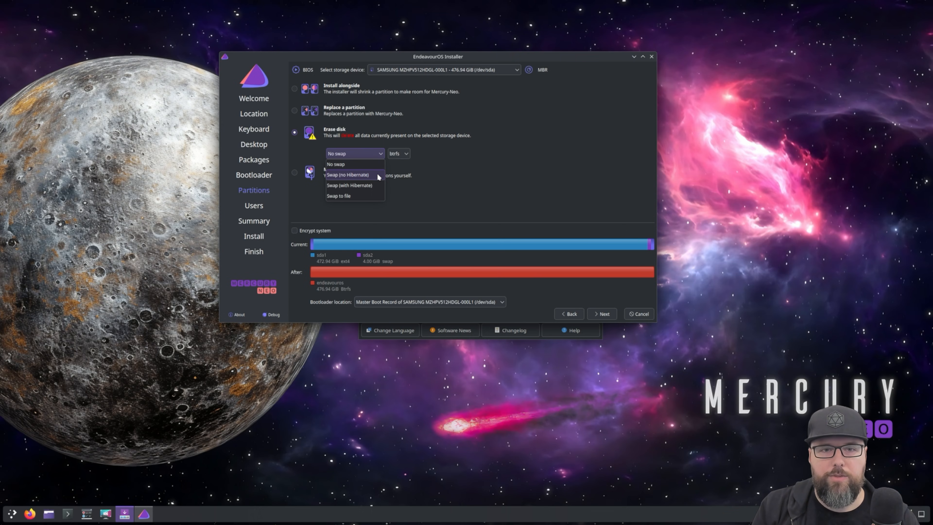
click(378, 175)
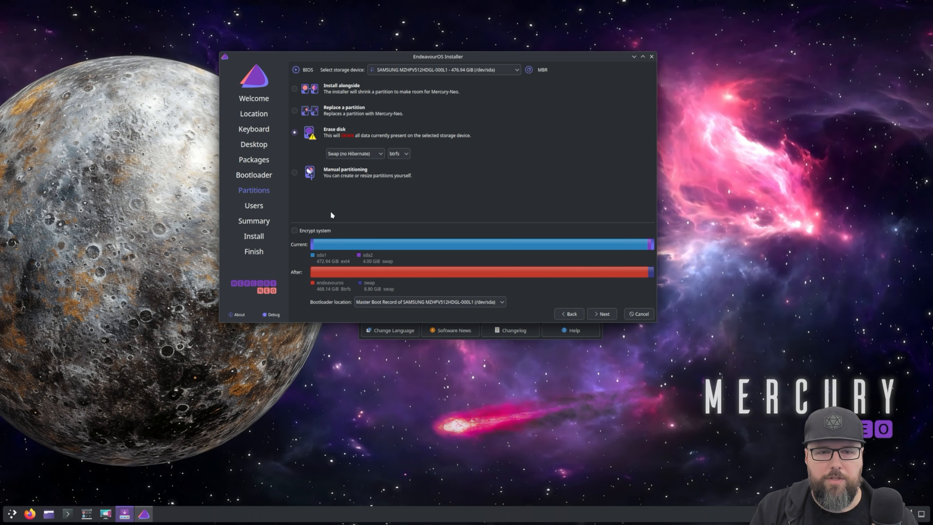
click(608, 315)
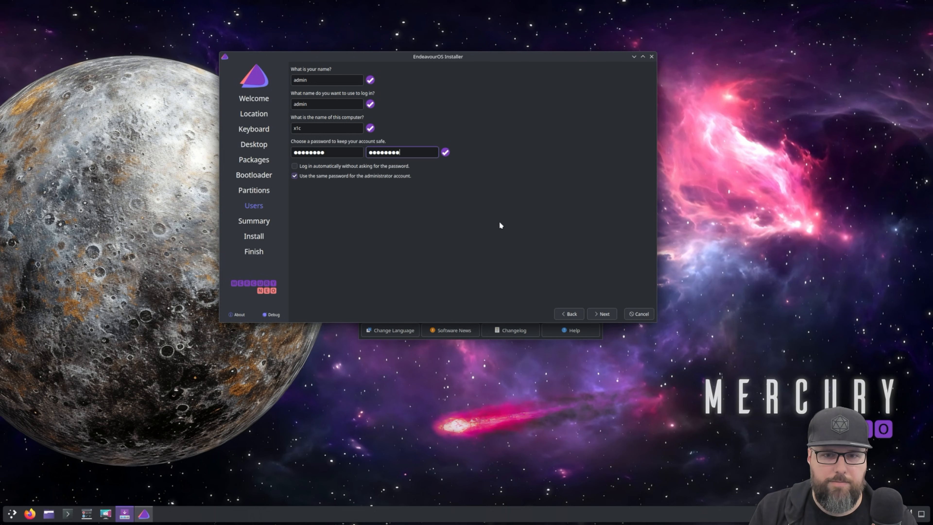
Accept the entered user account details, start the installation from the summary and confirm it
click(595, 313)
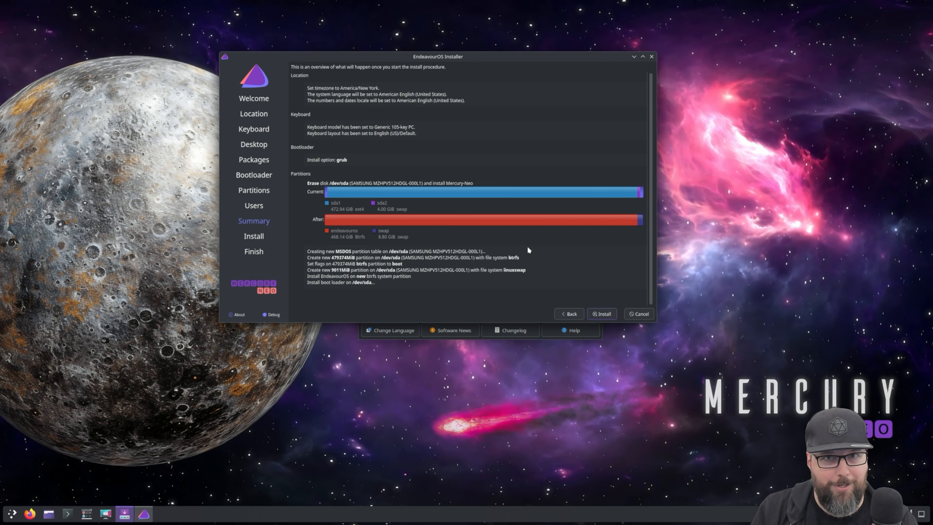
click(608, 316)
key(Return)
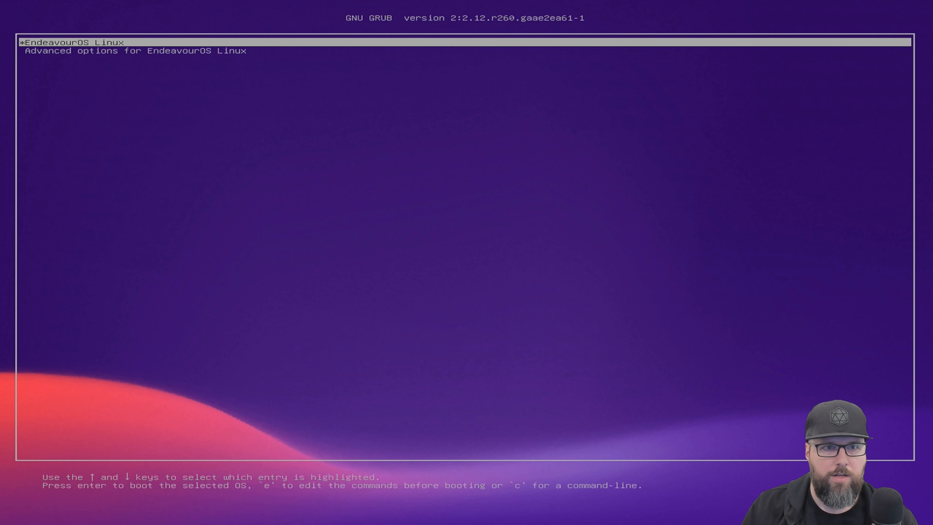
Boot the EndeavourOS Linux entry from the GRUB menu
key(Down)
key(Up)
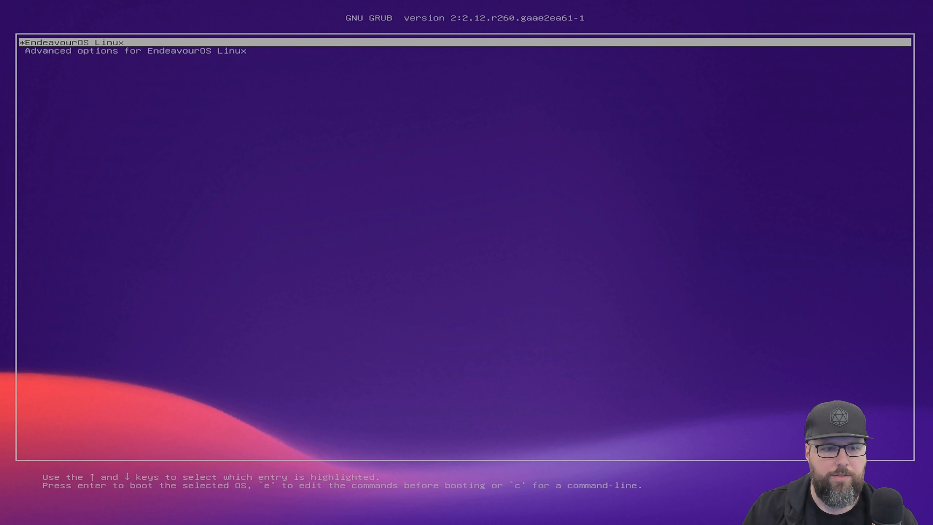
key(Down)
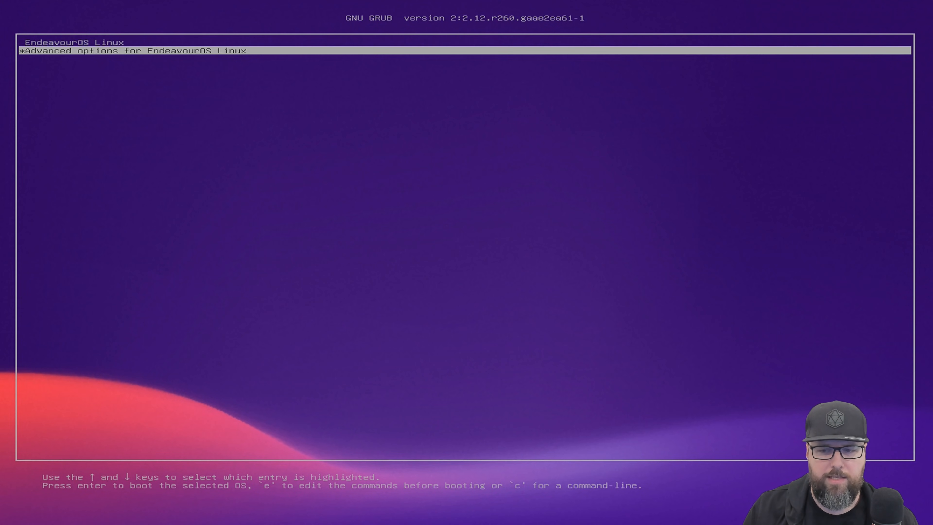
key(Up)
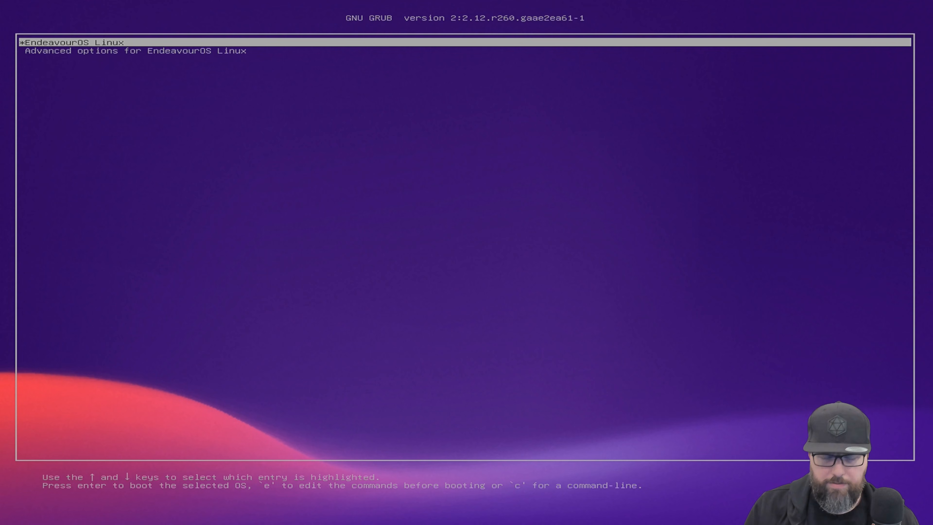
key(Return)
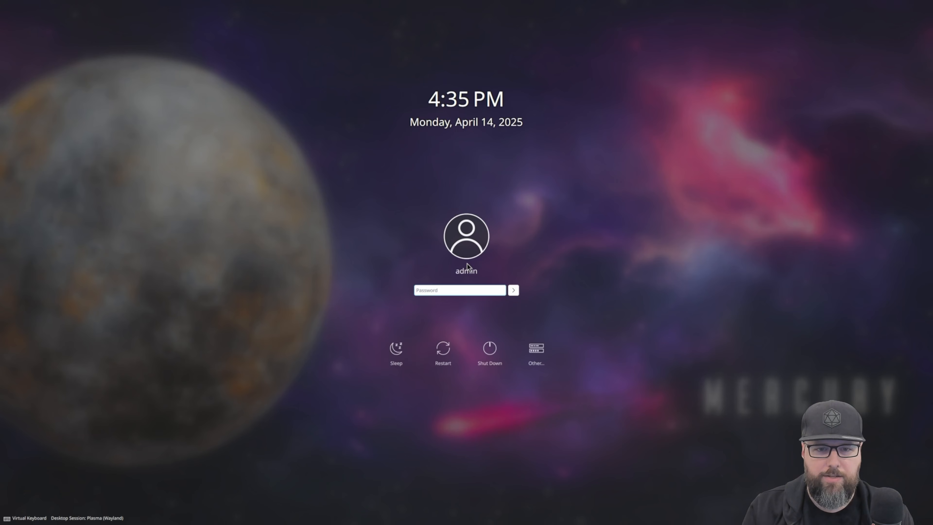
Log in to the admin account with the account password
text(••••••)
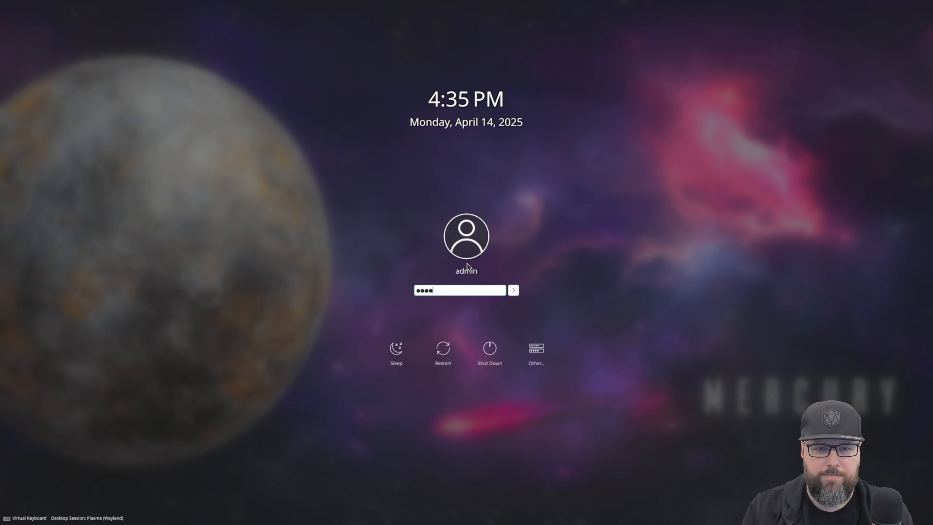
text(••)
key(Return)
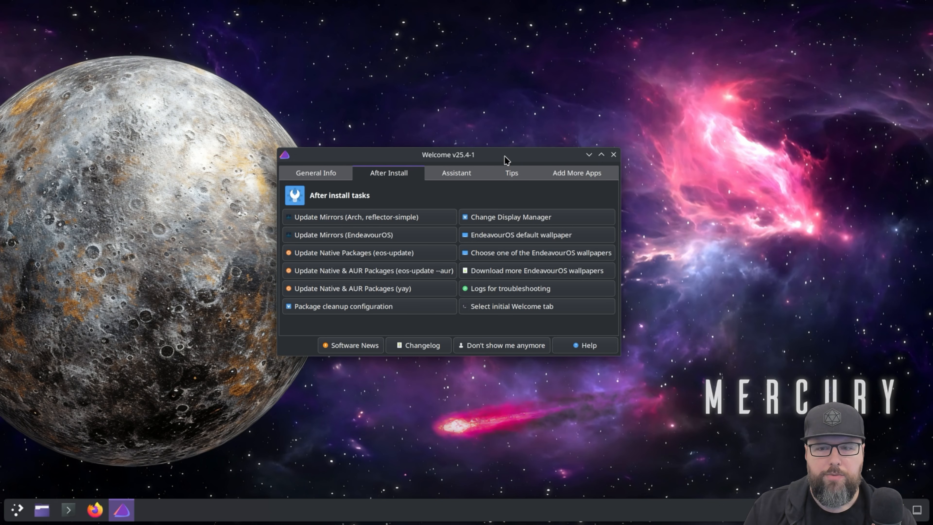
Move the Welcome window toward the desktop's centre and generate an Arch mirrorlist with reflector-simple for United States https mirrors
drag(504, 159, 532, 166)
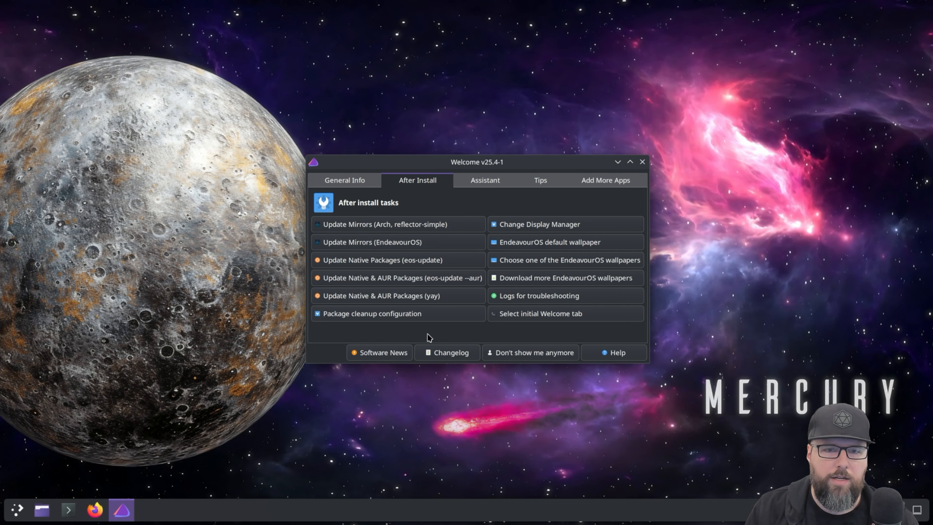
click(424, 225)
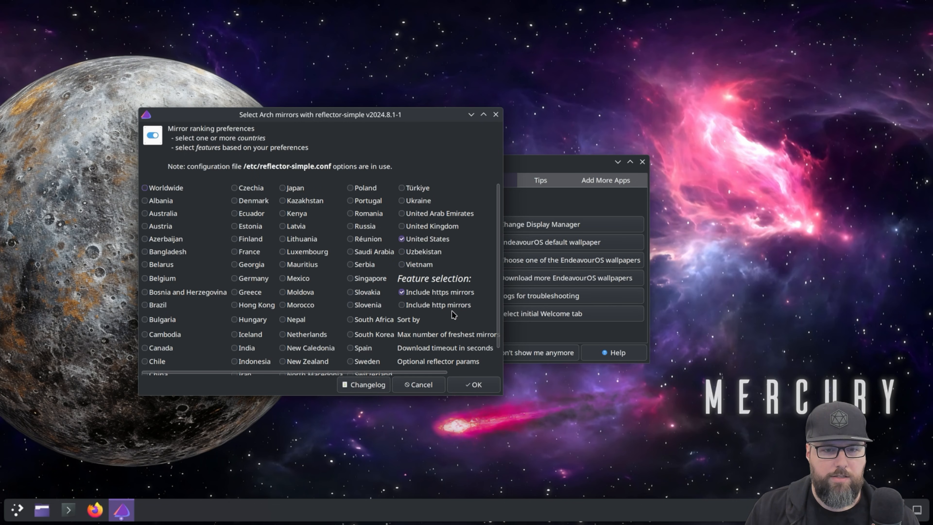
scroll(452, 310, down, 1)
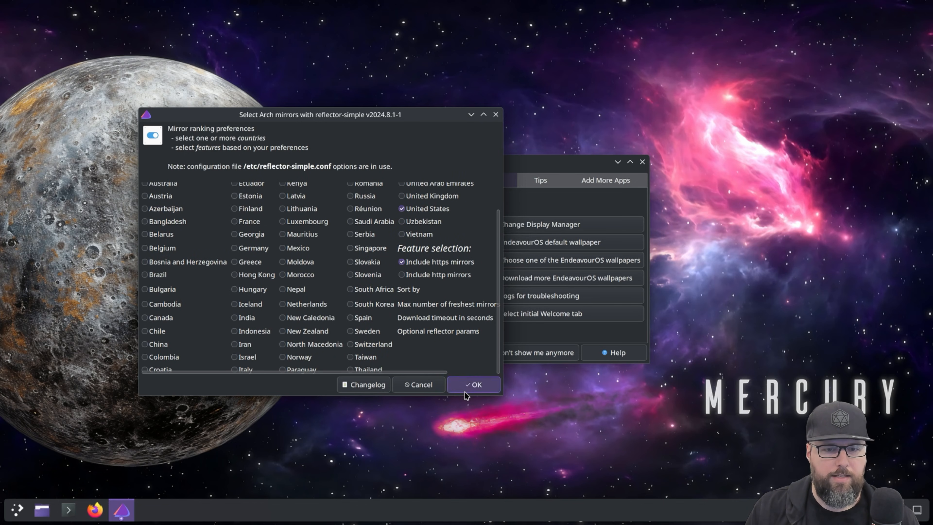
click(469, 385)
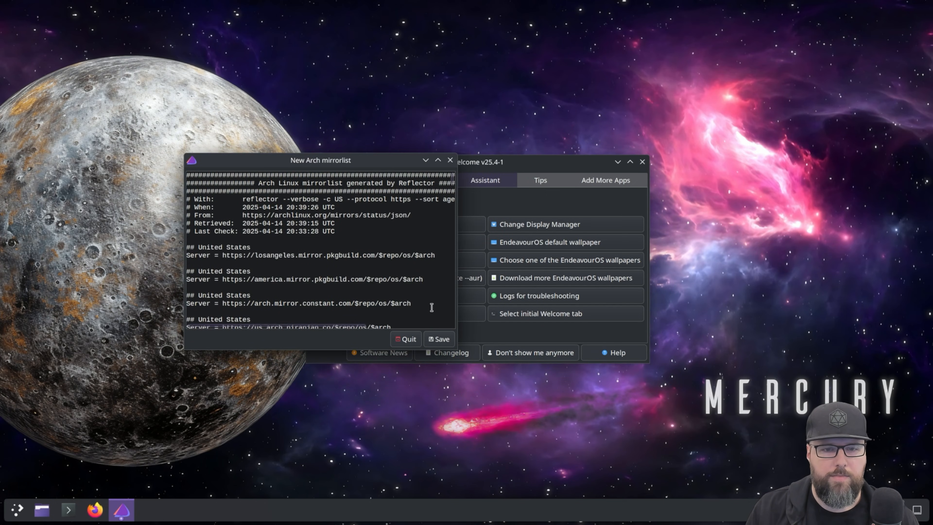
Save the generated Arch mirrorlist and authorize the change with the admin account password
scroll(354, 283, down, 10)
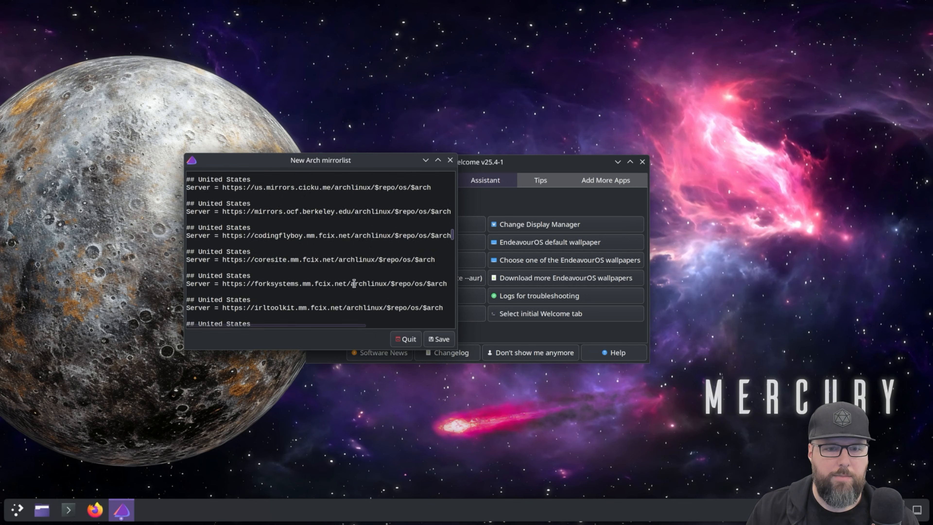
click(439, 339)
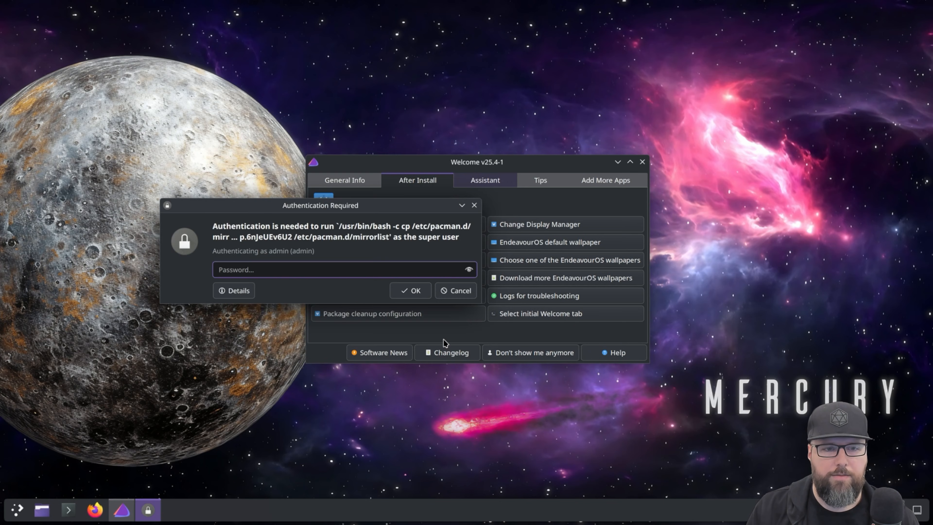
text(********)
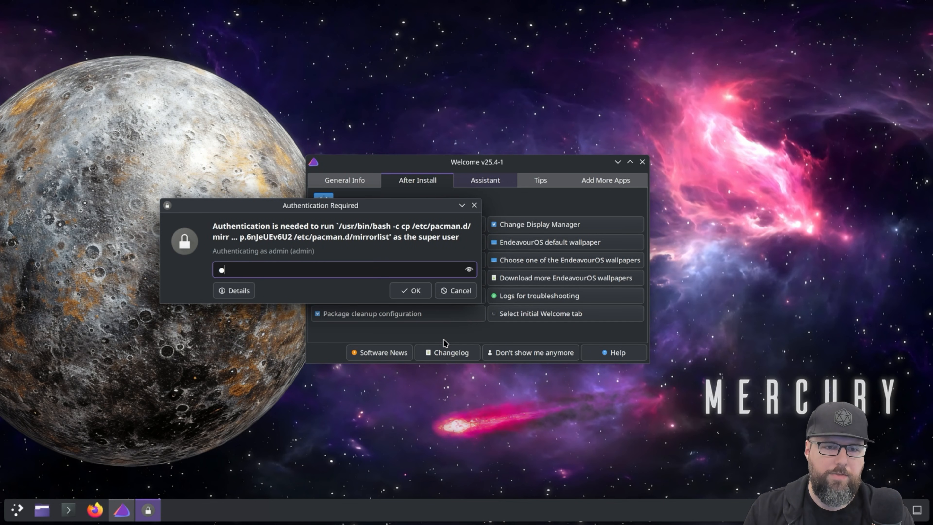
key(Return)
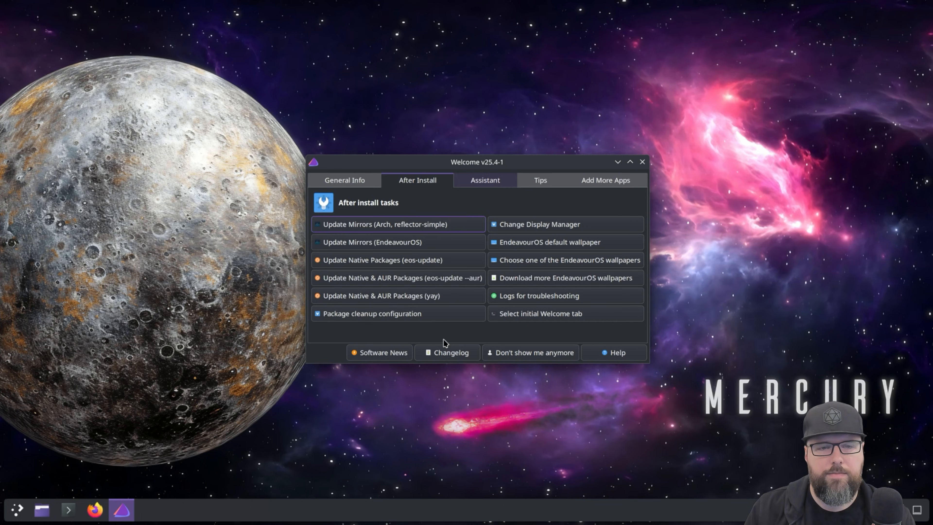
Update the EndeavourOS mirrors, enter the root password to write the ranked mirrorlist, and close the finished task
click(386, 243)
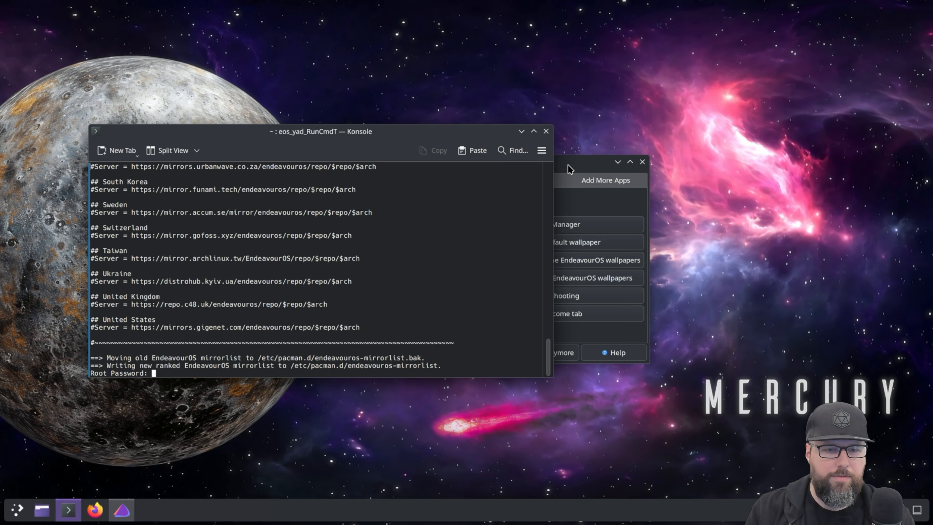
key(Return)
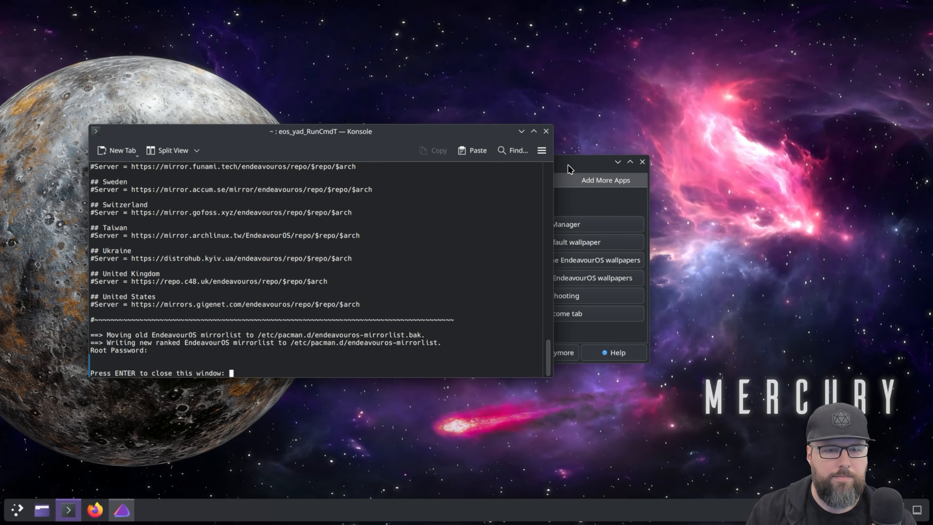
key(Return)
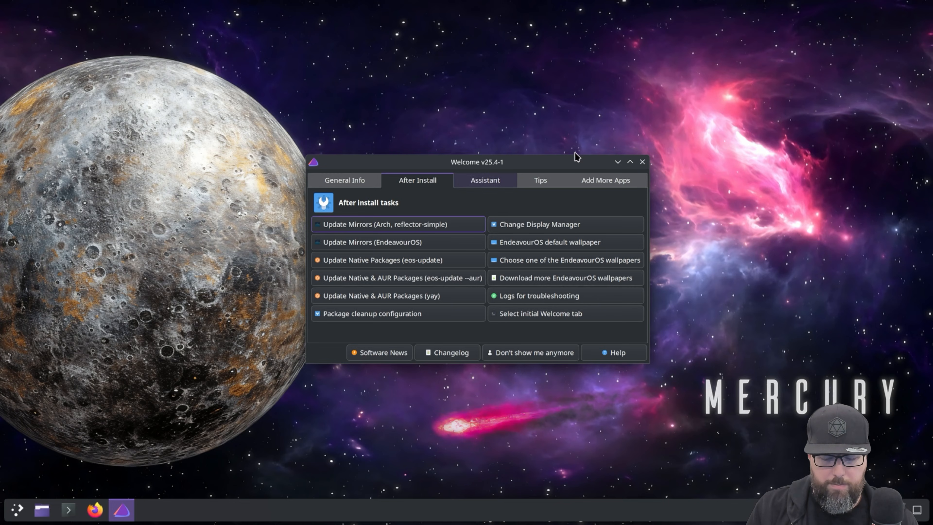
Update the native packages with eos-update, entering the sudo password and accepting the proposed upgrade
click(402, 263)
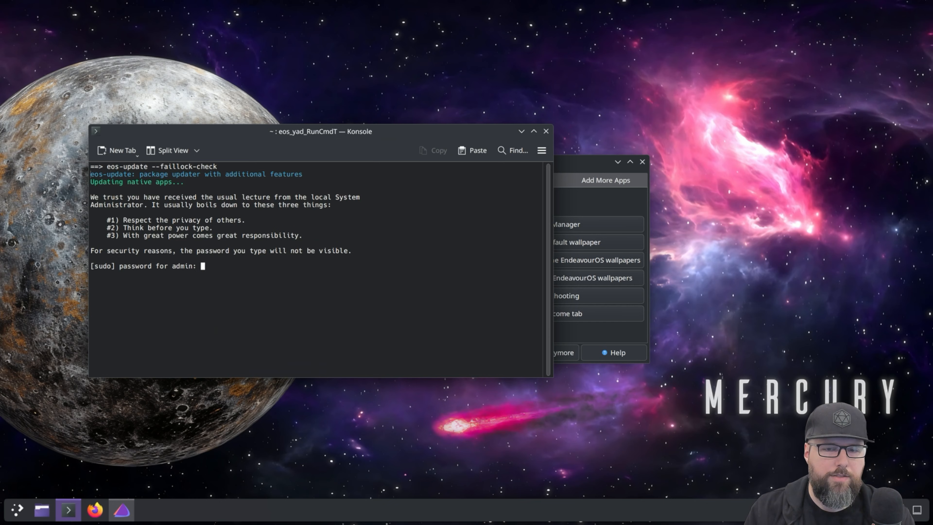
key(Return)
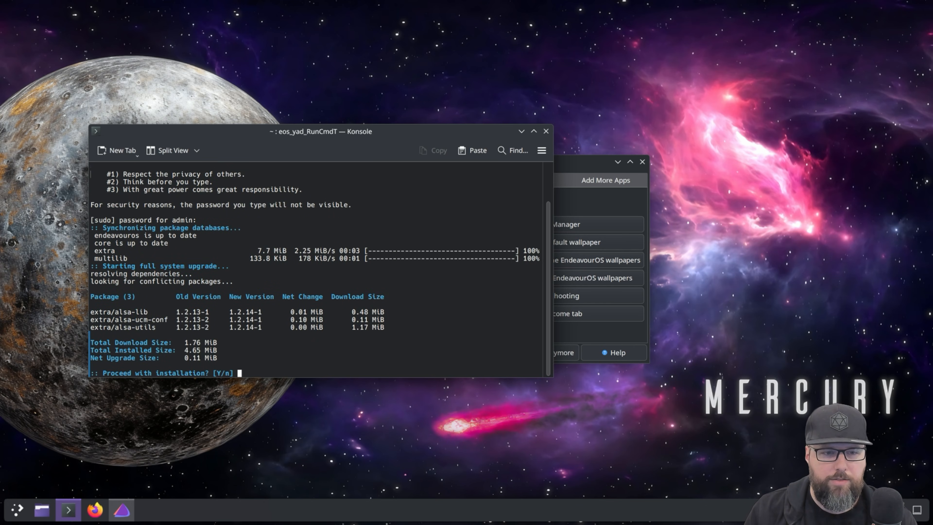
key(Return)
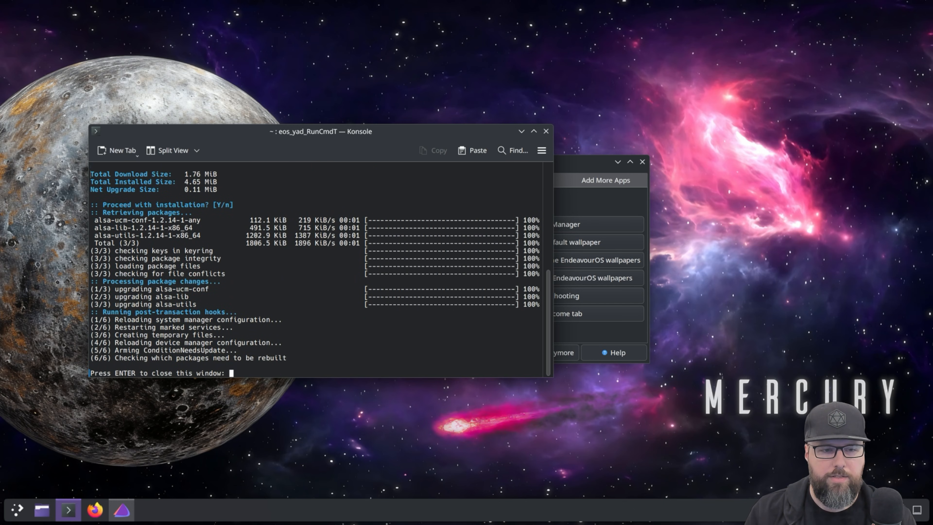
key(Return)
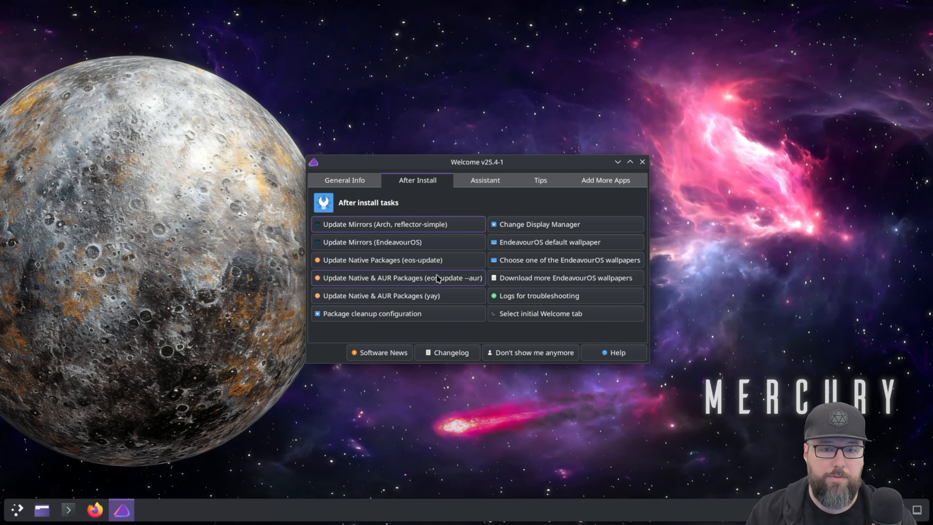
Reposition the Welcome window and update native and AUR packages with eos-update --aur, entering the sudo password
drag(511, 166, 470, 119)
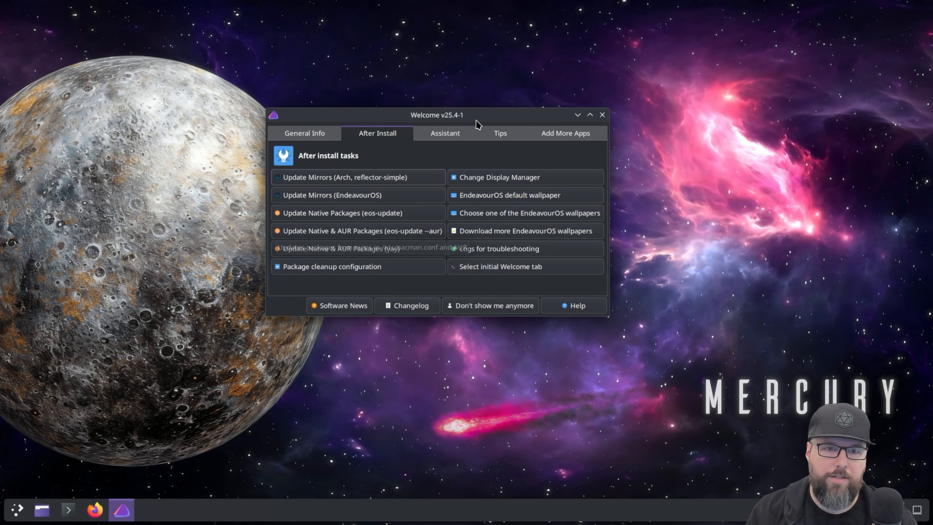
drag(497, 122, 523, 141)
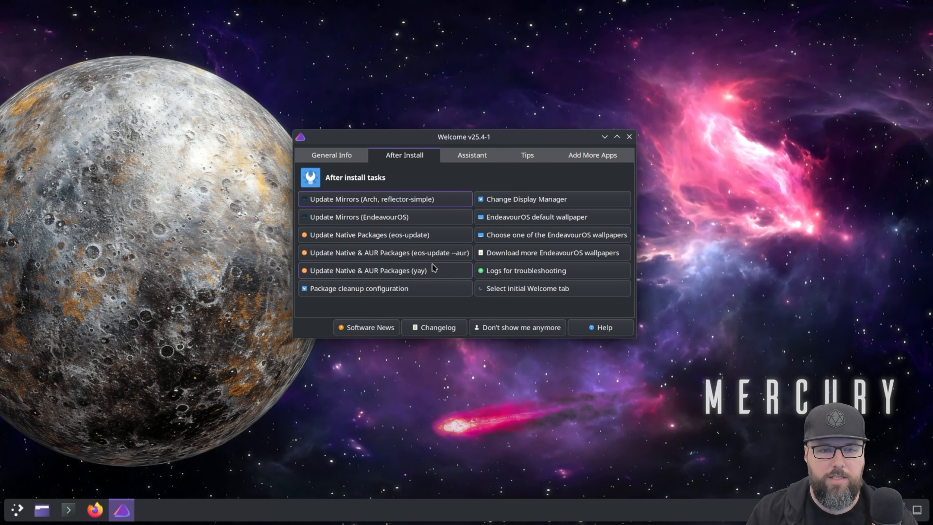
click(400, 259)
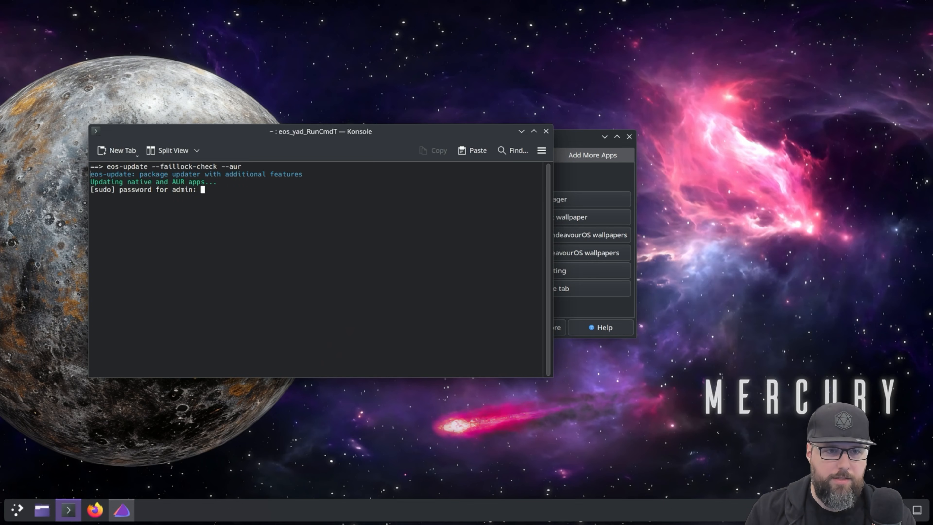
key(Return)
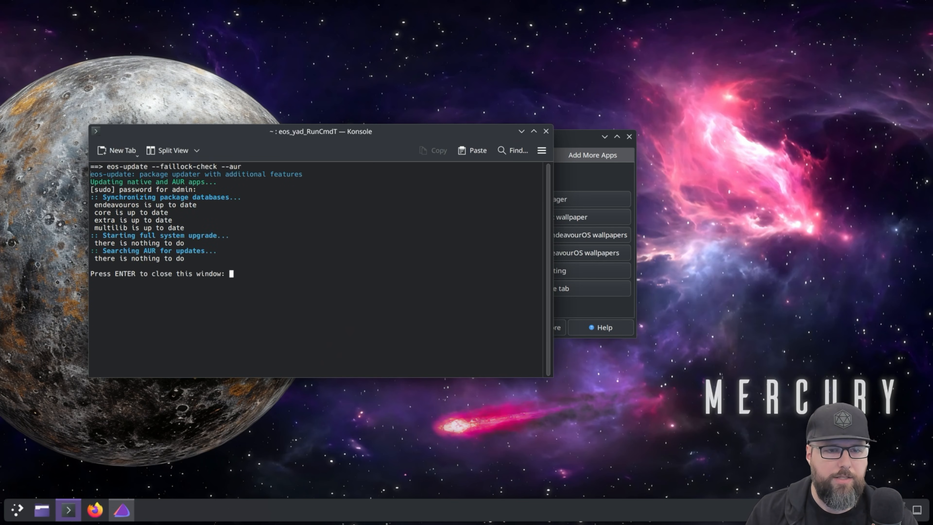
key(Return)
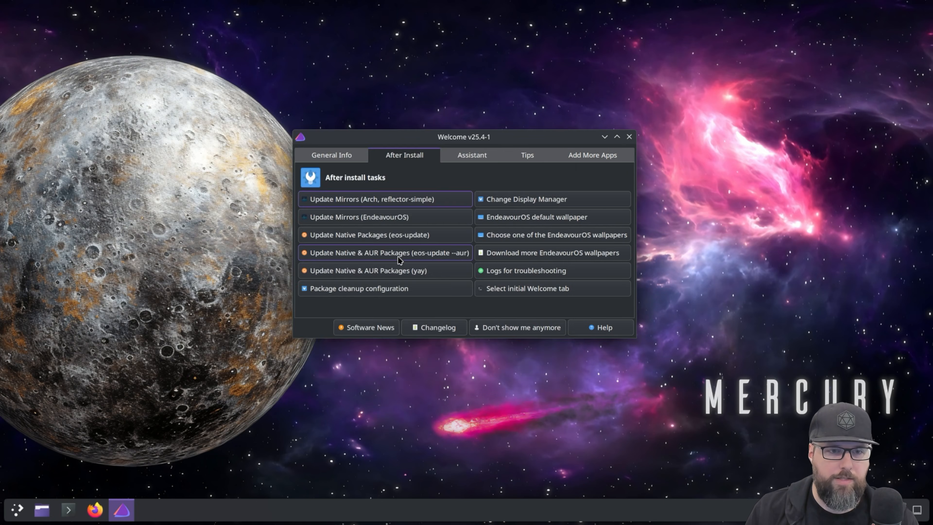
Update native and AUR packages with yay, entering the sudo password and closing the finished task
click(417, 271)
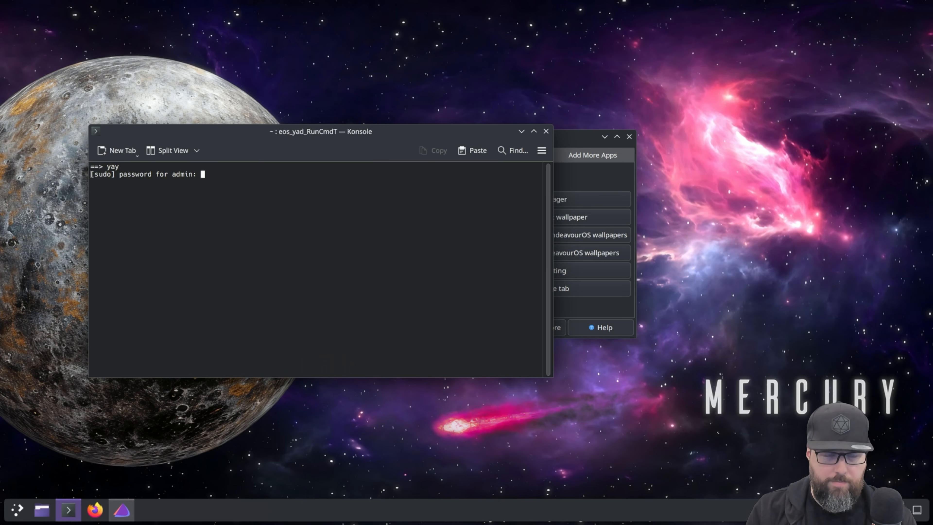
key(Return)
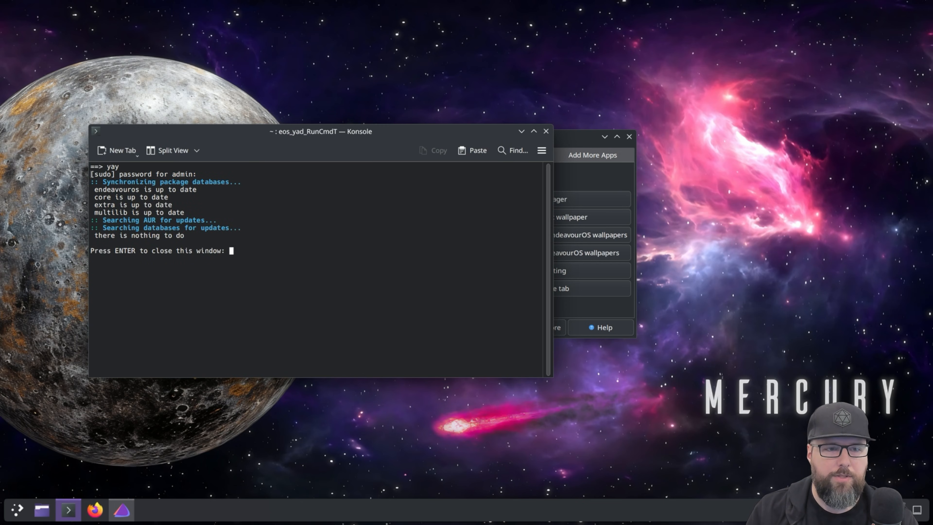
key(Return)
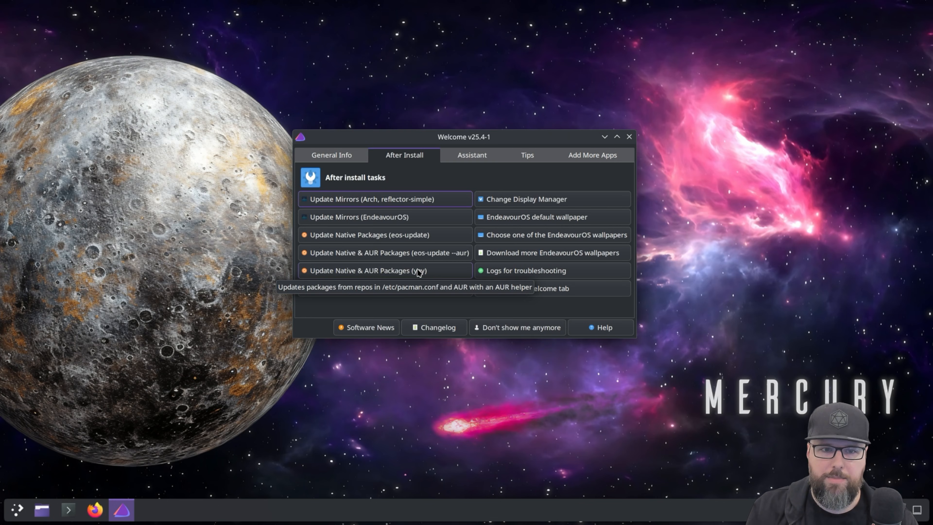
Review the Welcome app's General Info, Assistant, Tips and Add More Apps sections, and return to After Install
drag(514, 144, 497, 158)
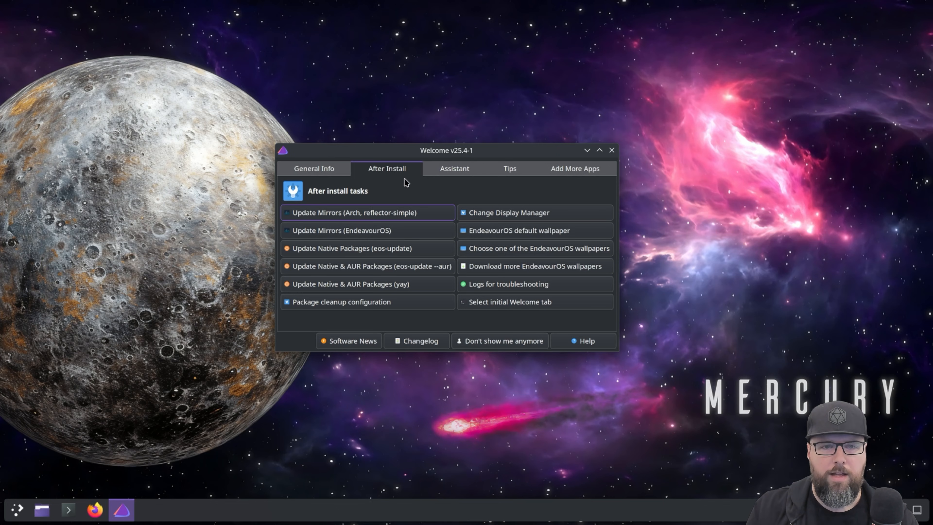
click(322, 173)
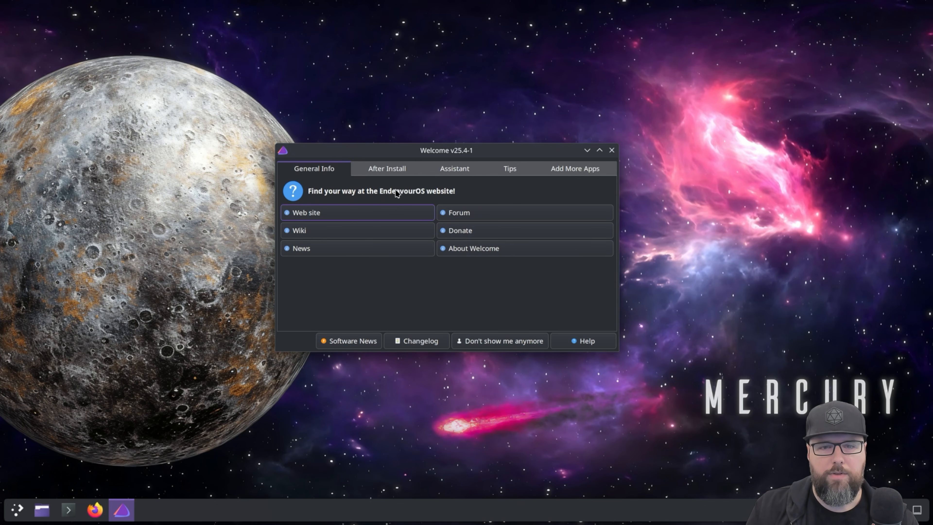
click(461, 168)
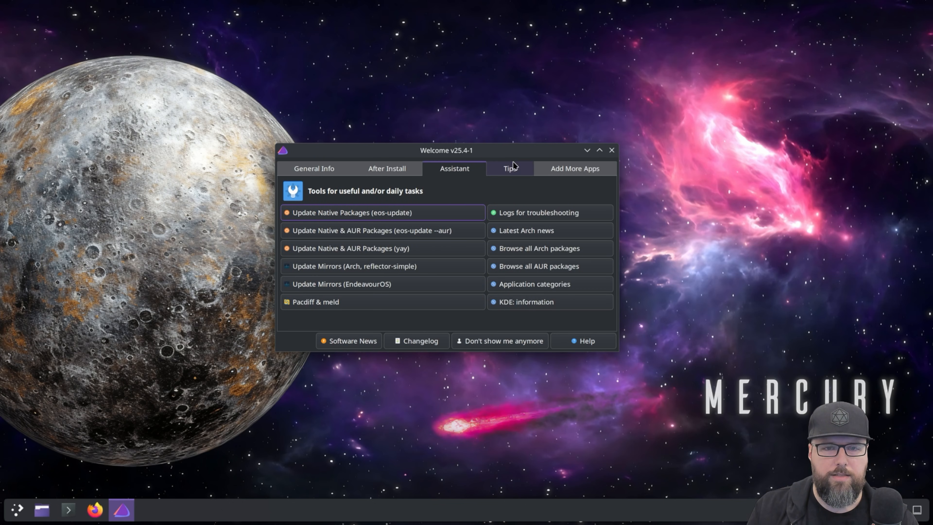
click(513, 165)
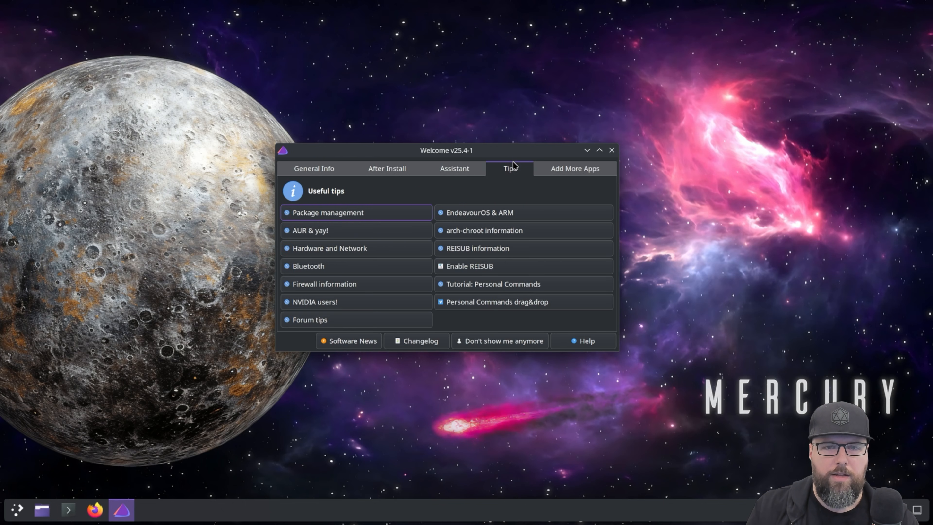
click(573, 172)
click(398, 170)
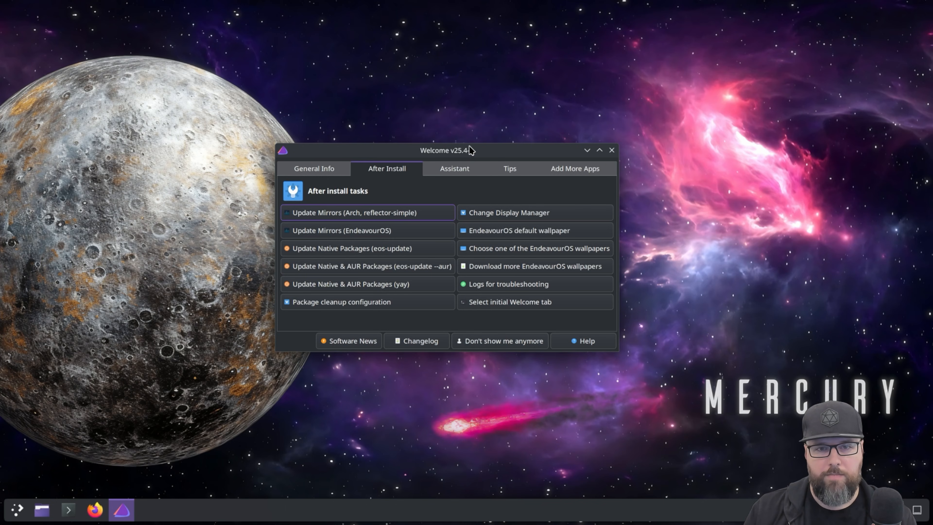
Close the Welcome app and open a Konsole terminal, placing its window near the upper middle of the desktop
drag(470, 148, 538, 163)
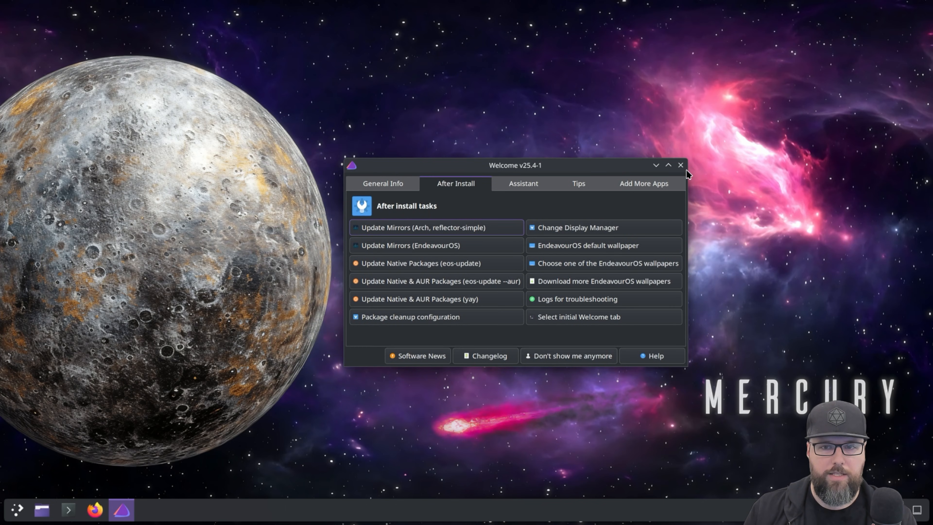
click(680, 165)
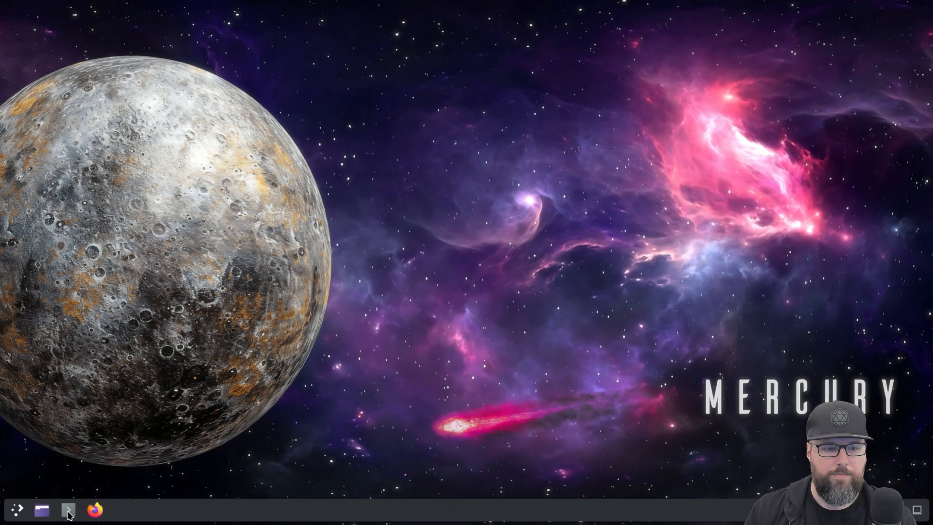
click(69, 513)
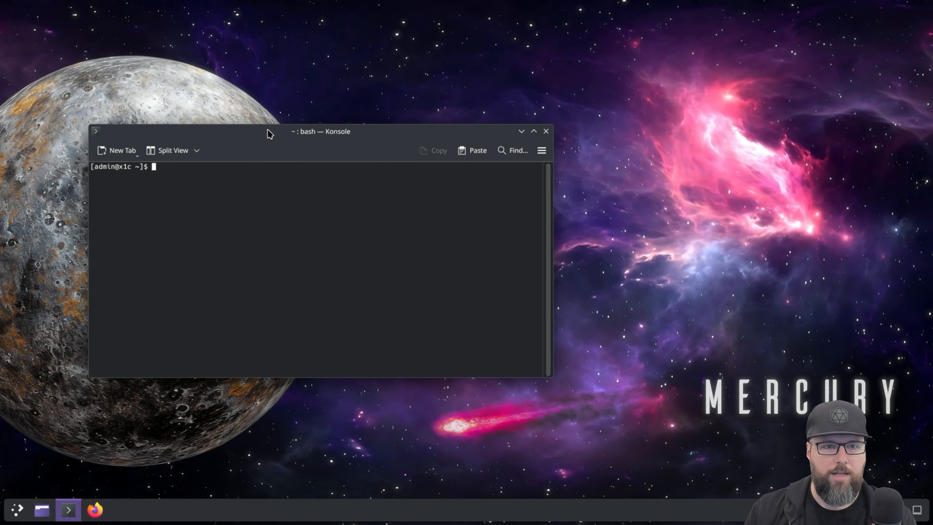
drag(267, 133, 389, 79)
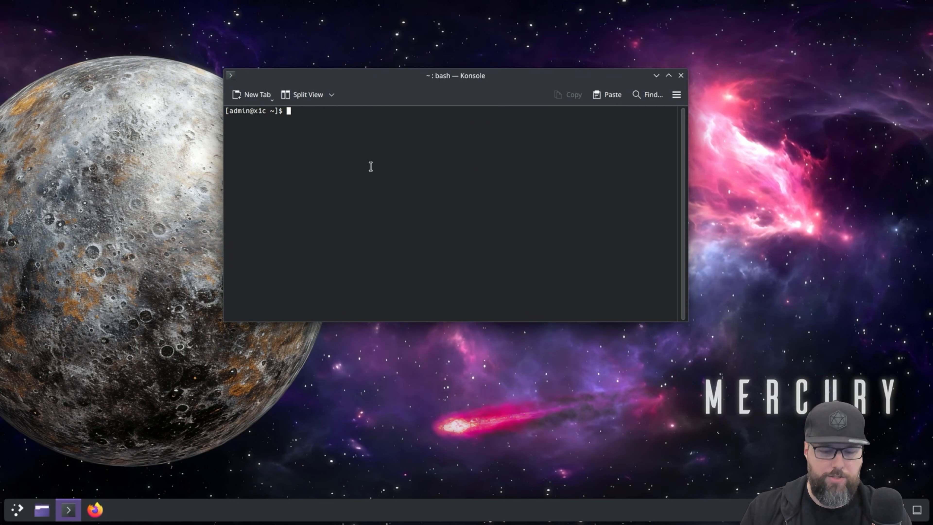
Search the repositories and the AUR for Brave with the command yay brave
text(yay)
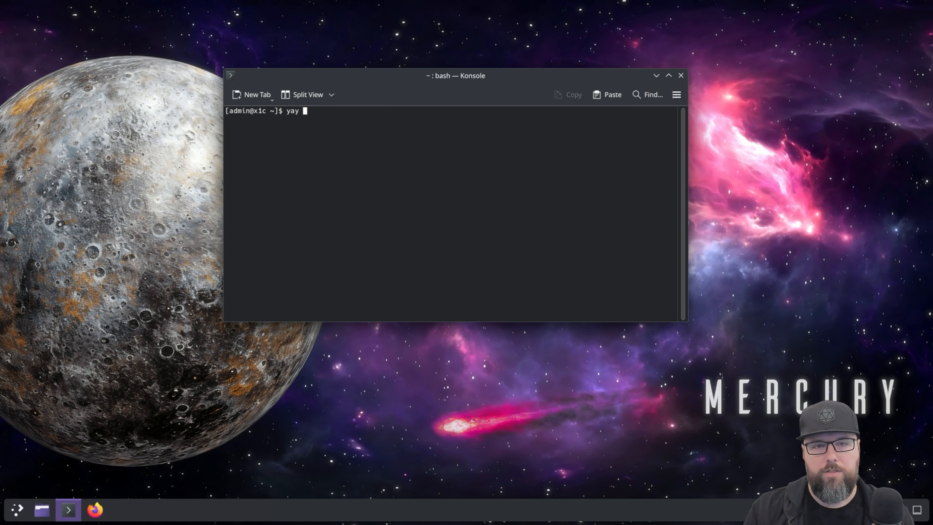
text(brave)
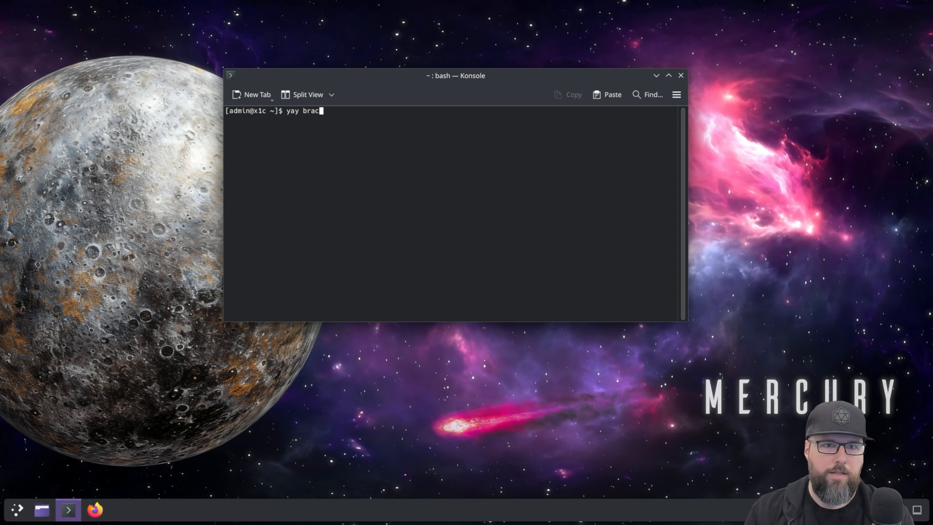
key(Return)
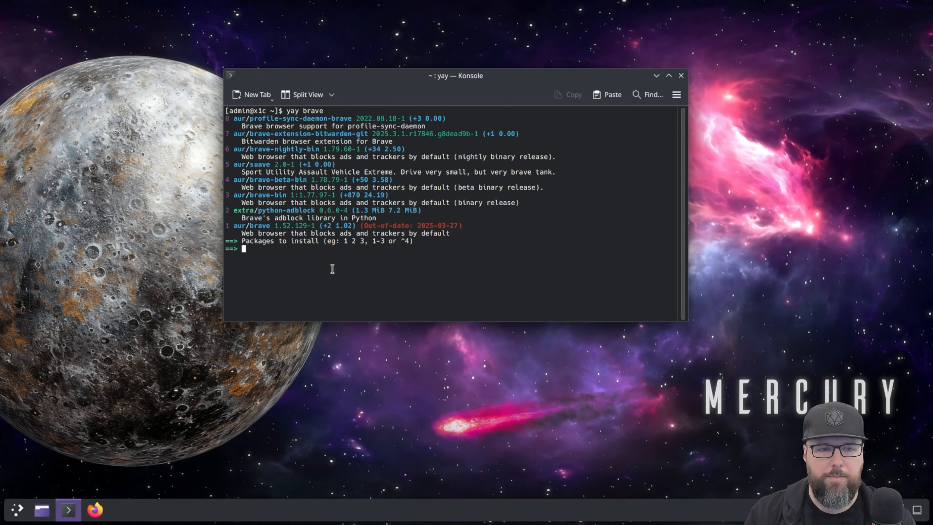
Install brave-bin as package 3, keeping the default None for clean builds and diffs, entering the sudo password and confirming installation
text(3)
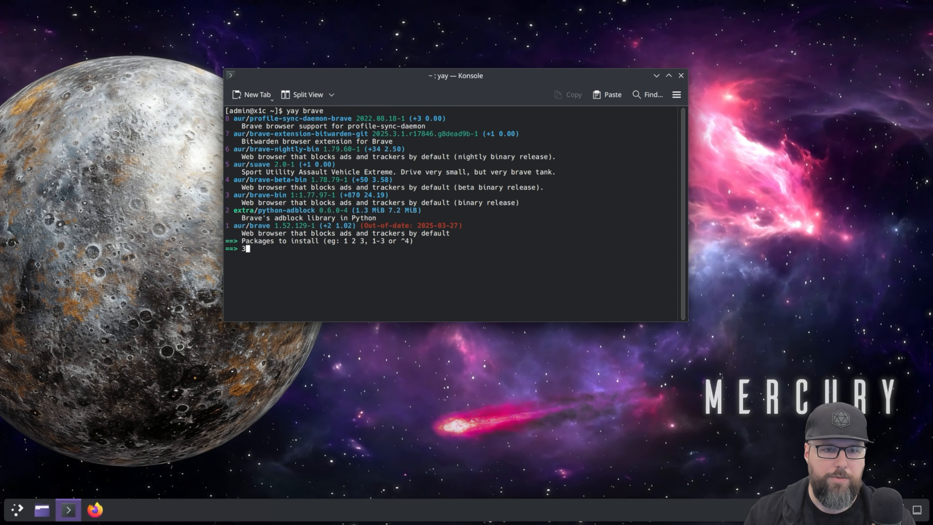
key(Return)
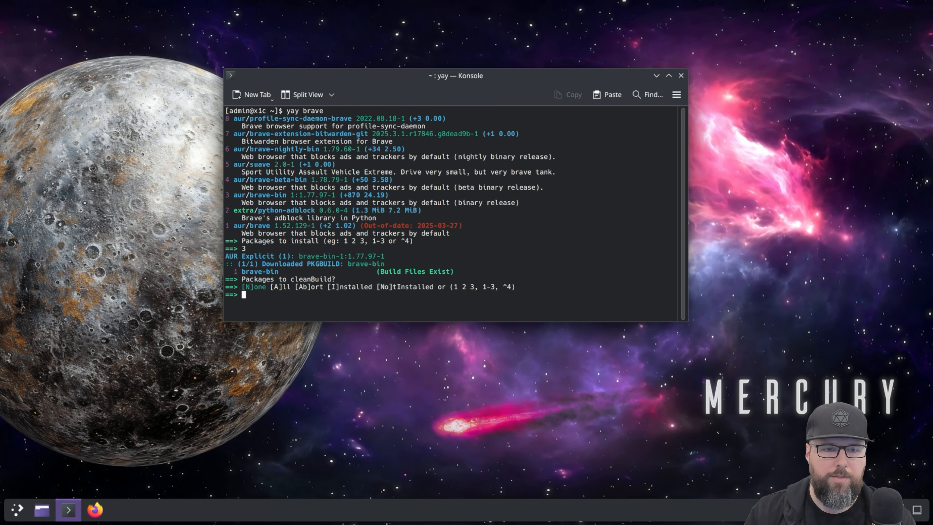
key(Return)
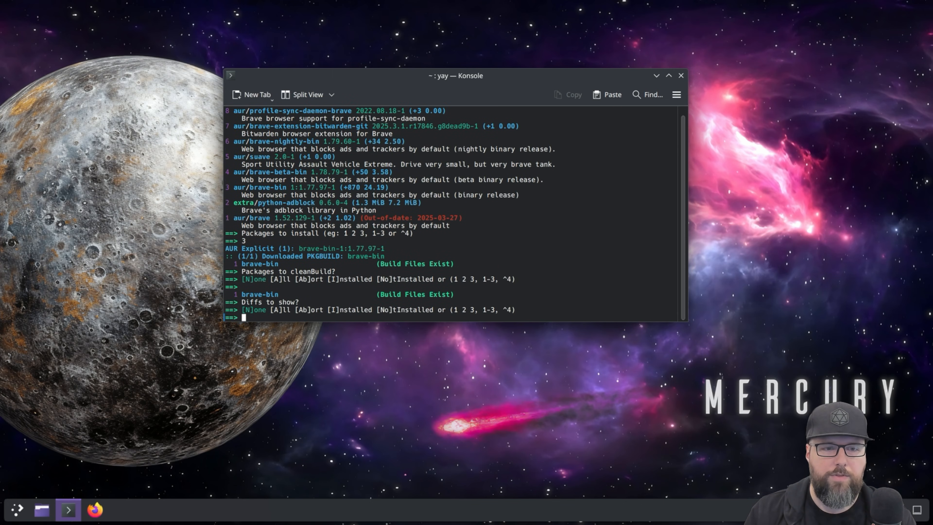
key(Return)
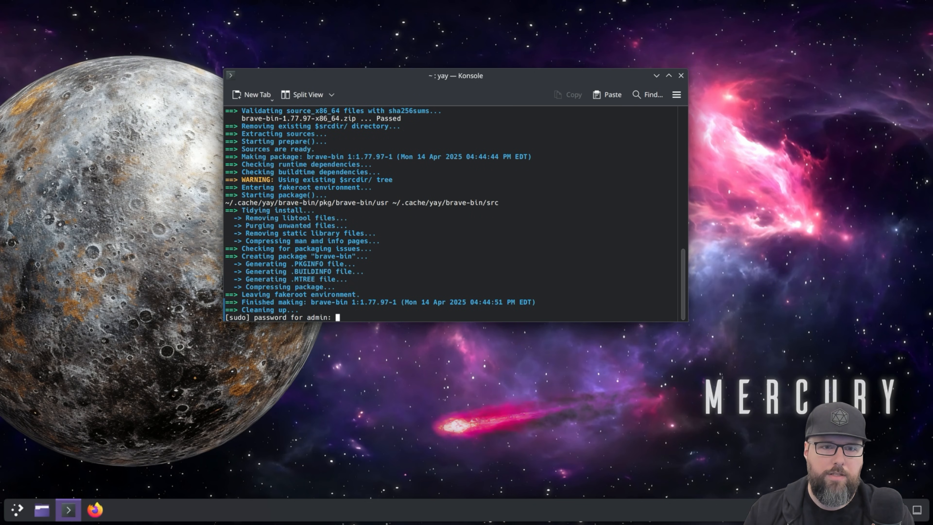
key(Return)
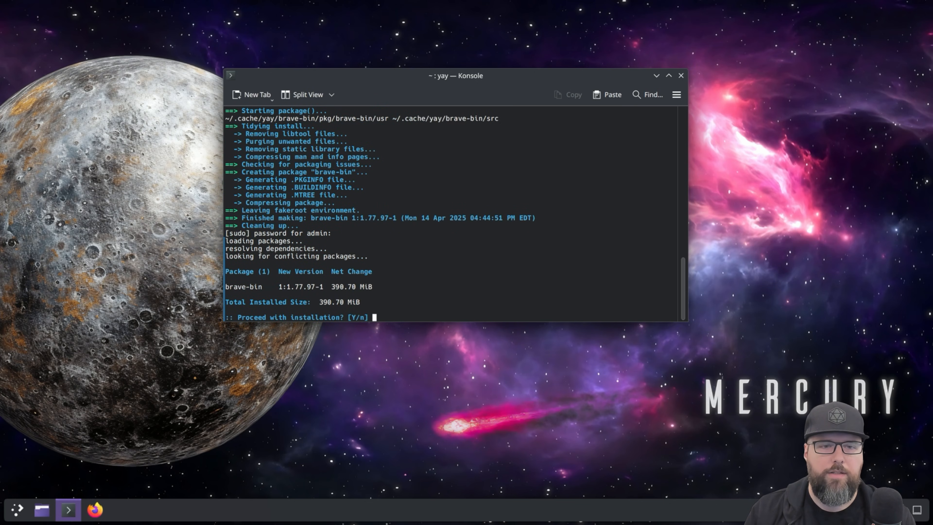
key(Return)
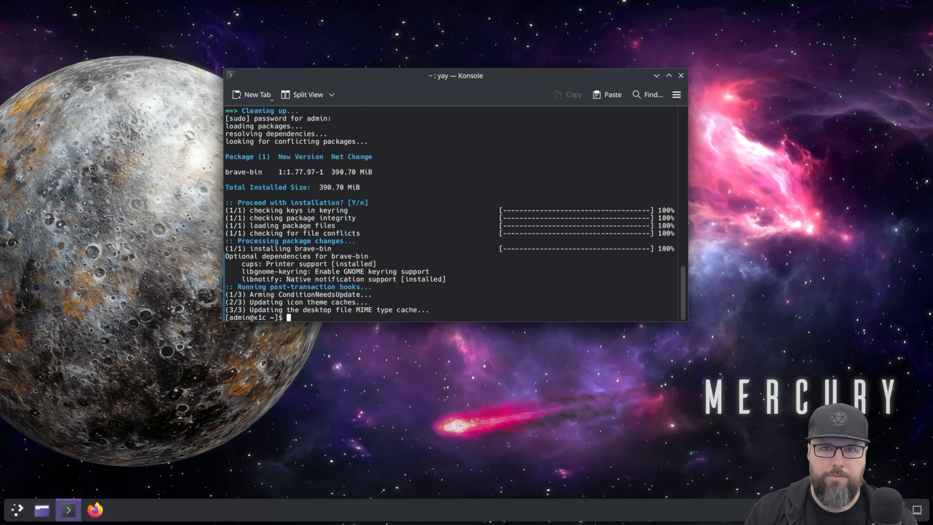